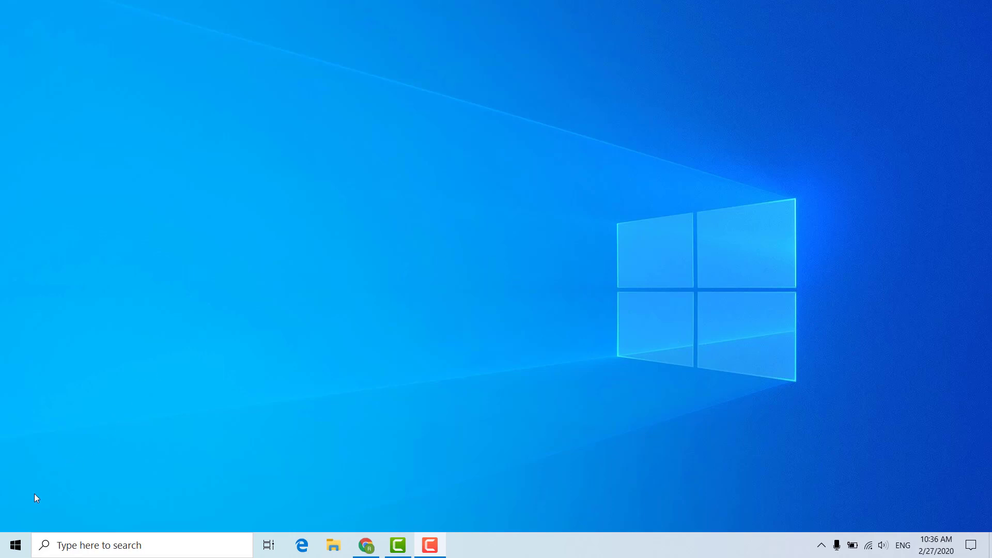
Search the Start menu for 'ex' and launch Excel from the Best match result.
key(super)
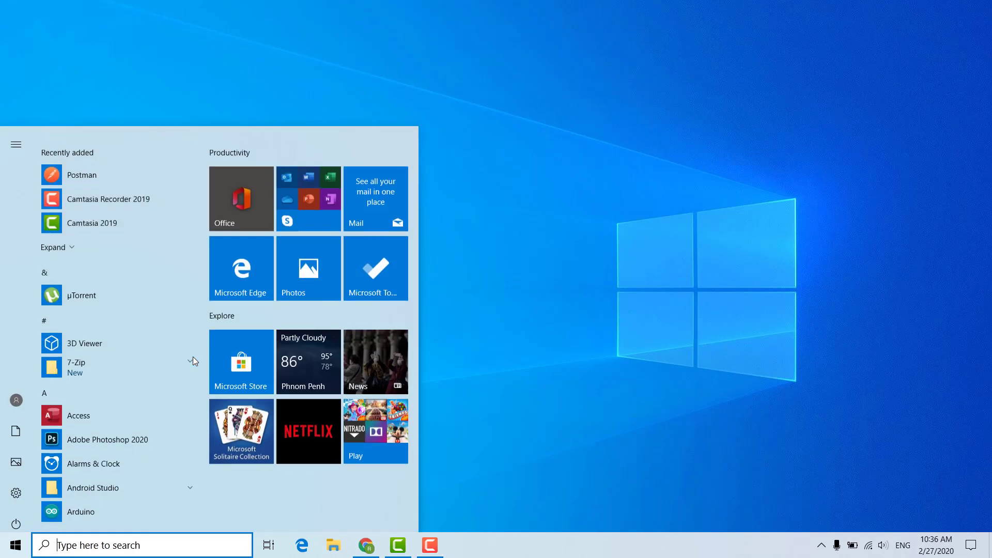
scroll(194, 359, down, 2)
click(56, 548)
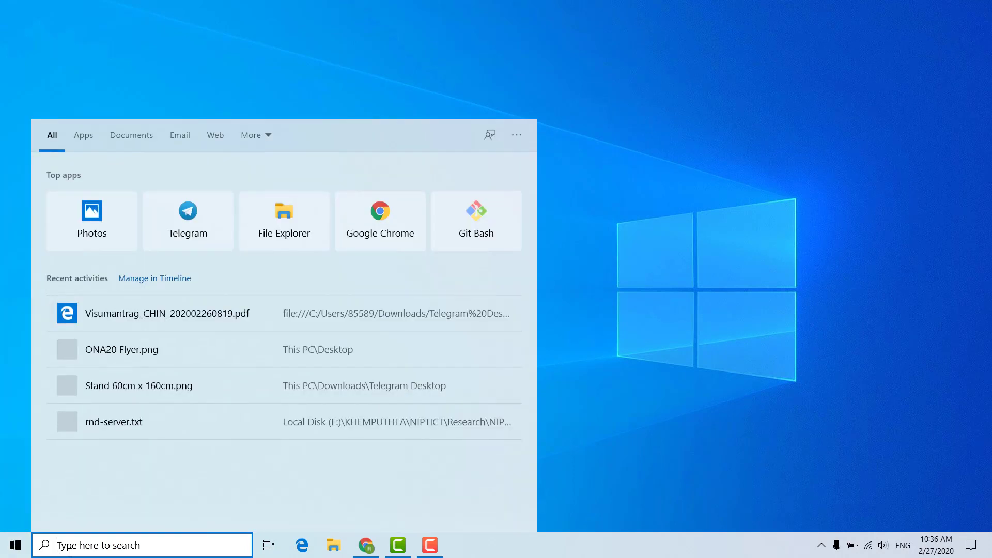
text(ex)
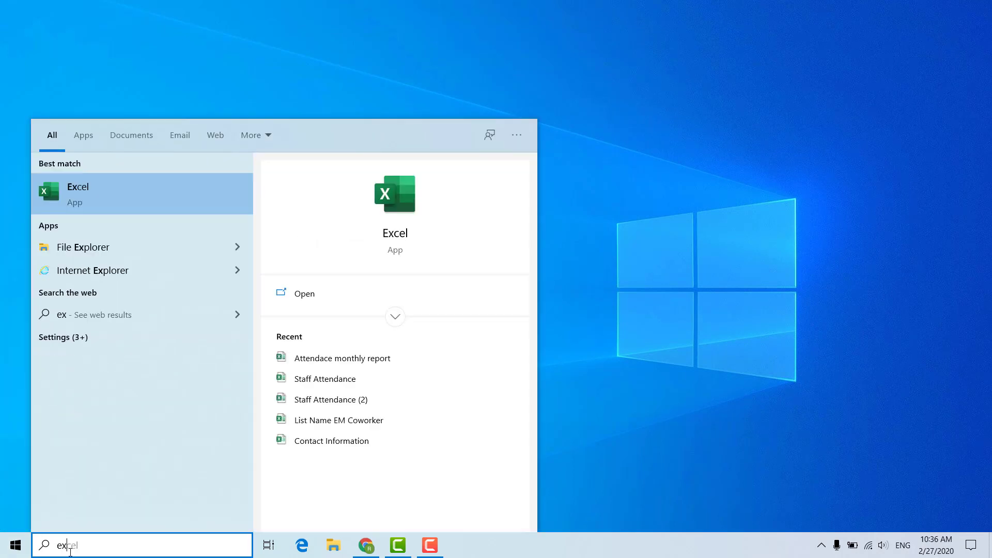
click(102, 199)
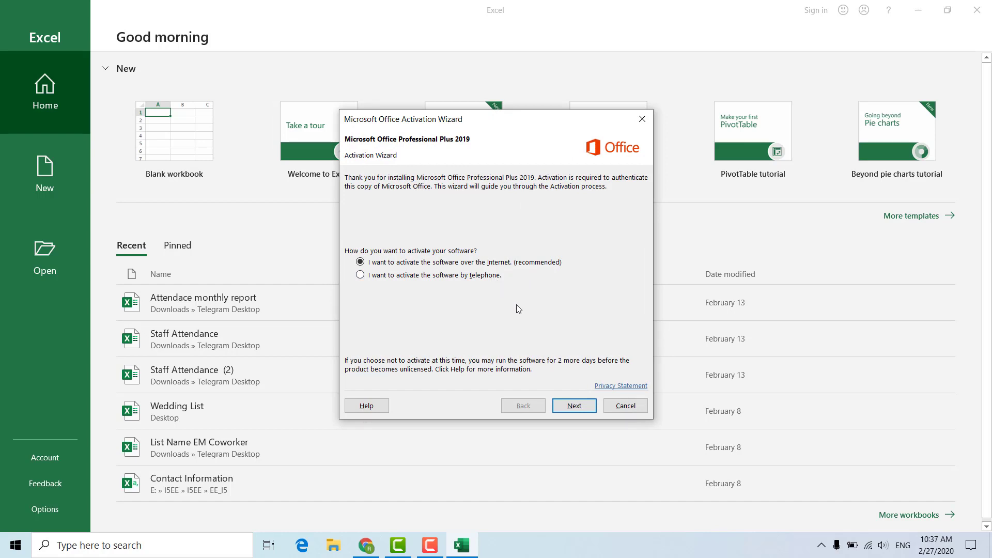
Cancel the Office Activation Wizard and create a new Blank workbook, Book1.
click(613, 408)
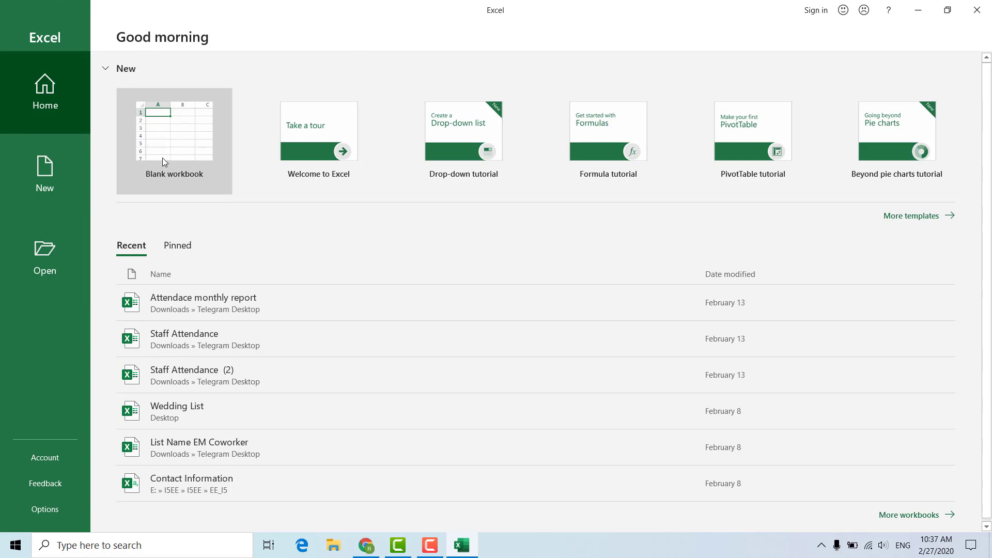
click(172, 135)
click(172, 136)
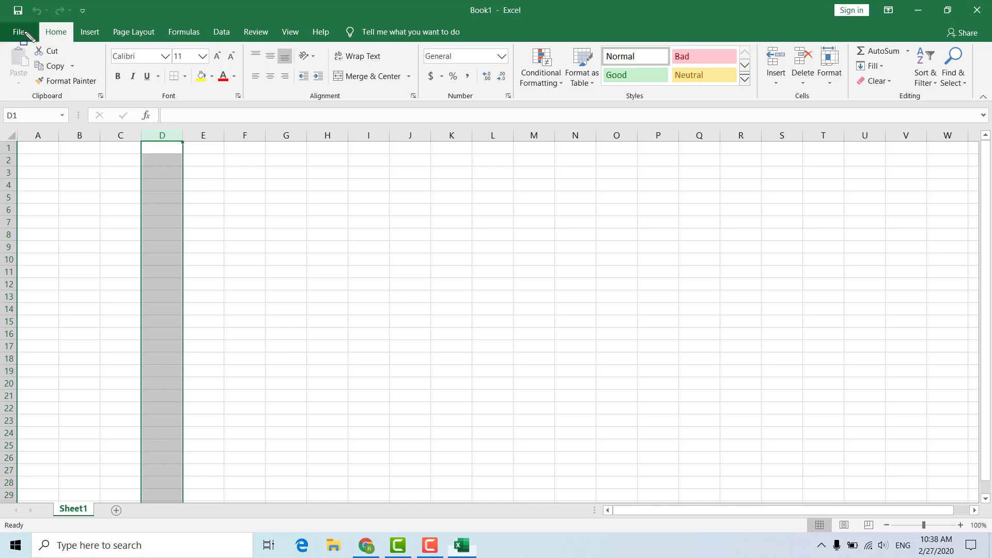
Go to File > Save As for Book1 to see the Recent, OneDrive and This PC locations.
click(22, 32)
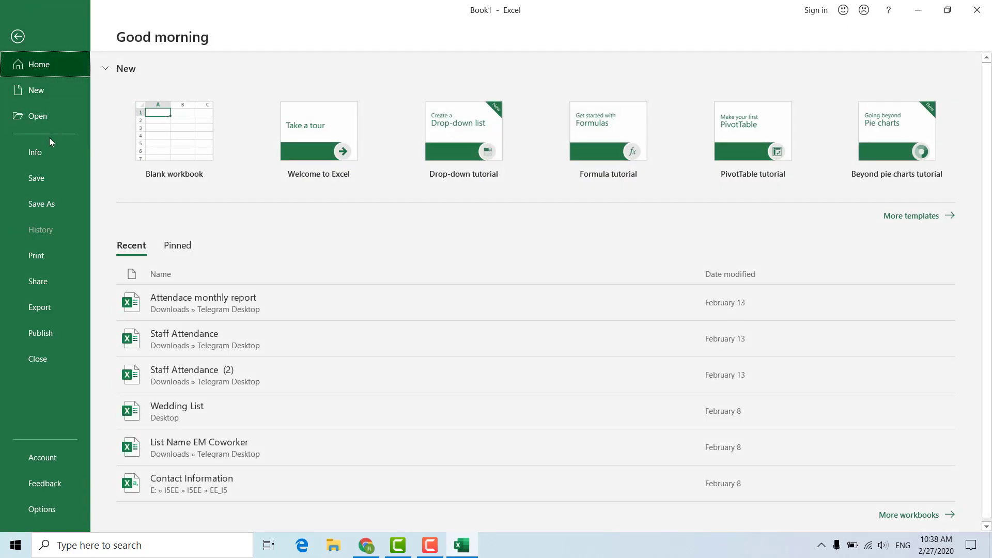
click(17, 37)
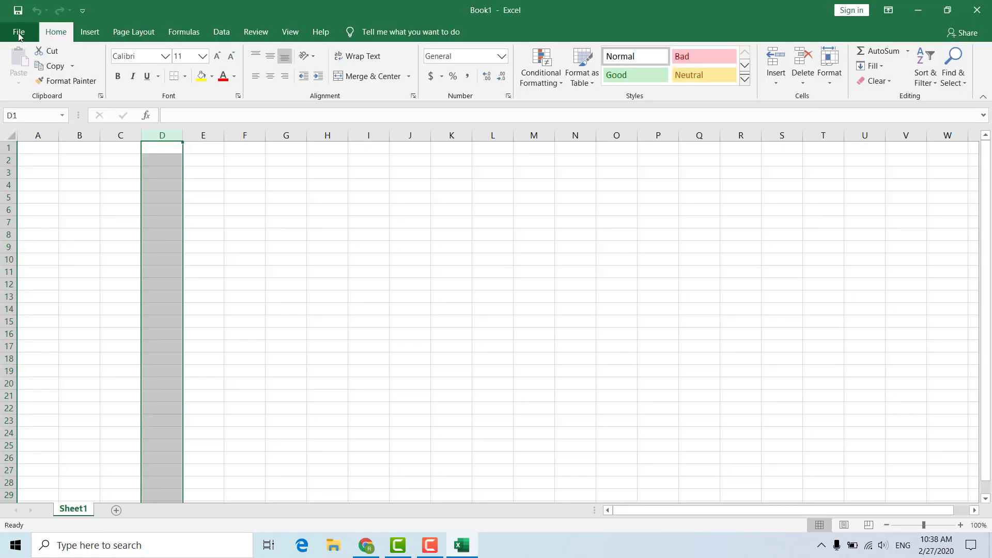
click(17, 32)
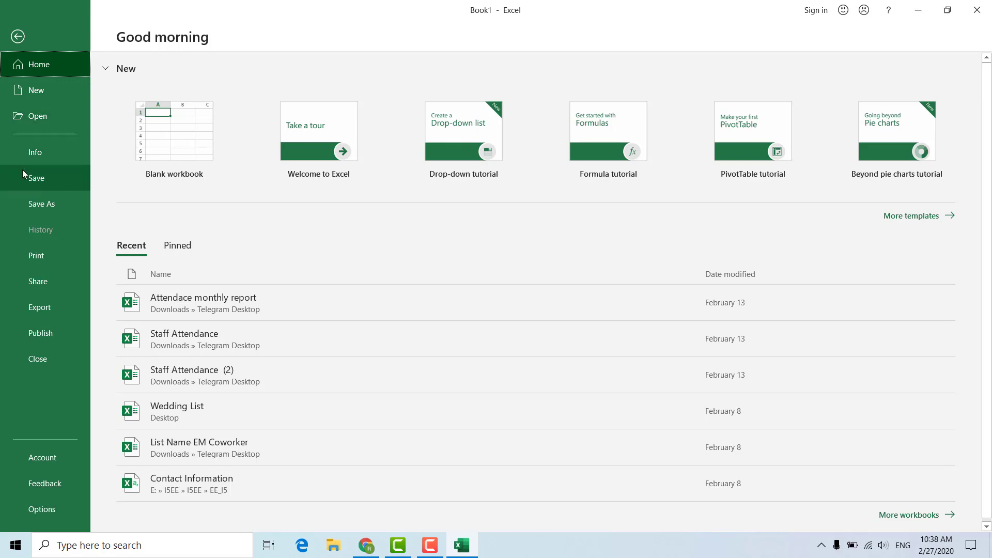
click(44, 184)
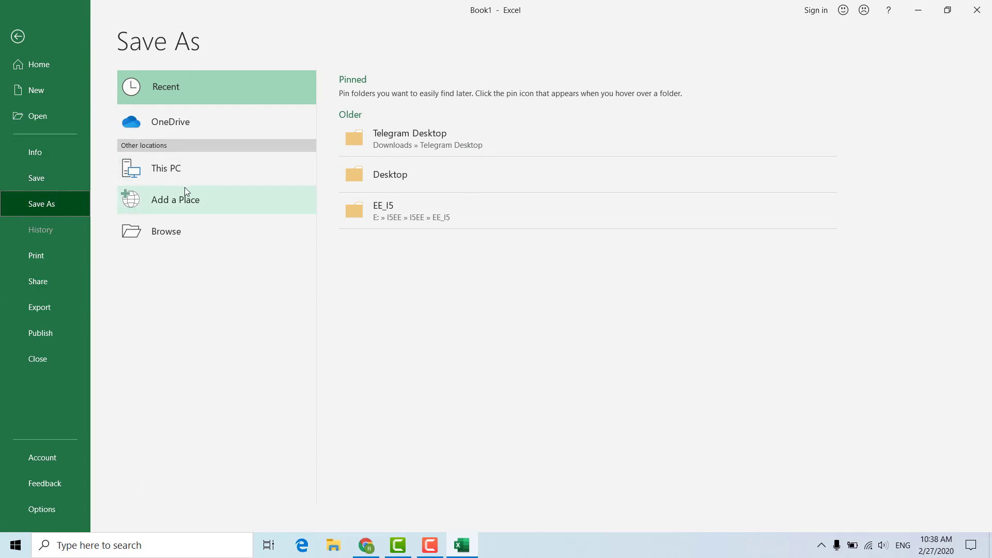
Through Browse, create a new folder named BasicExcel on the Desktop and open it.
click(219, 234)
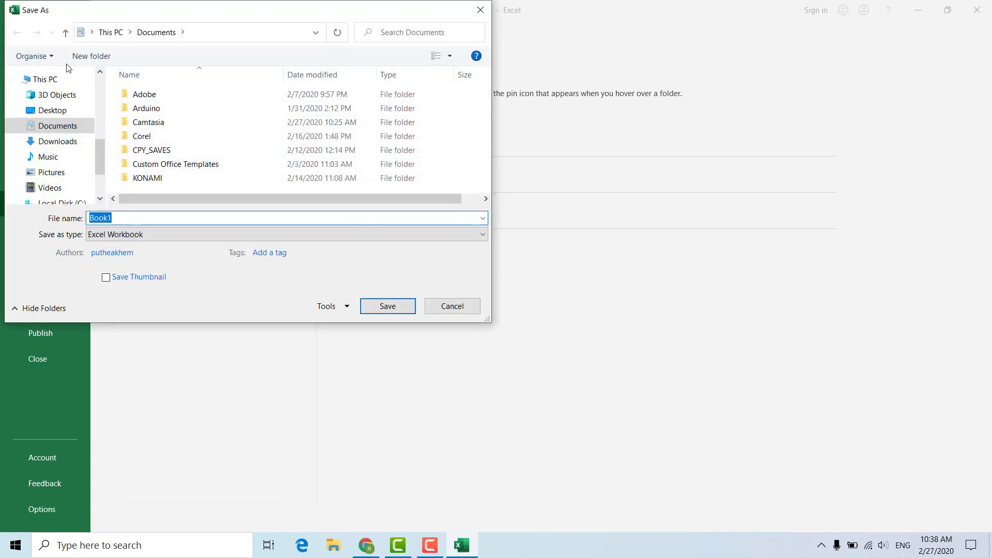
click(52, 111)
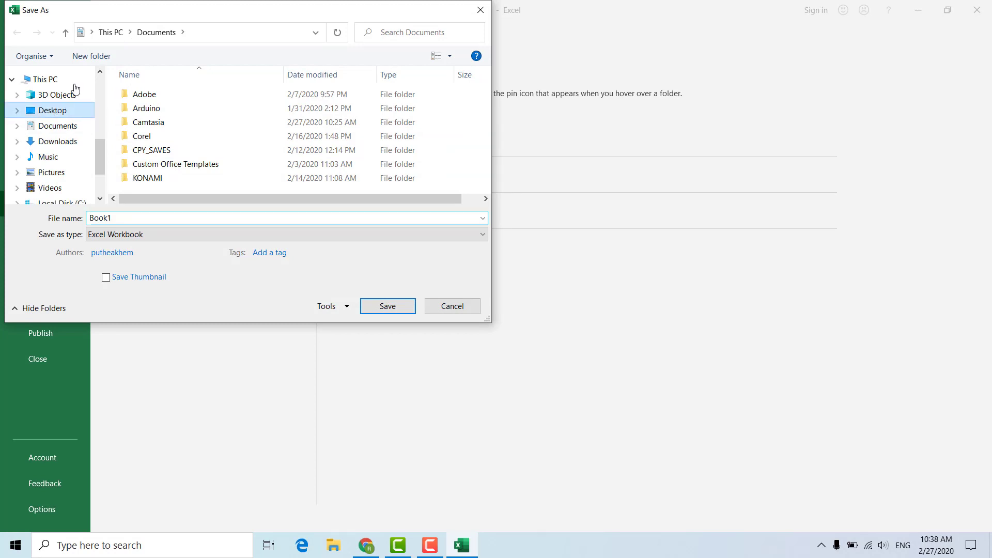
click(88, 57)
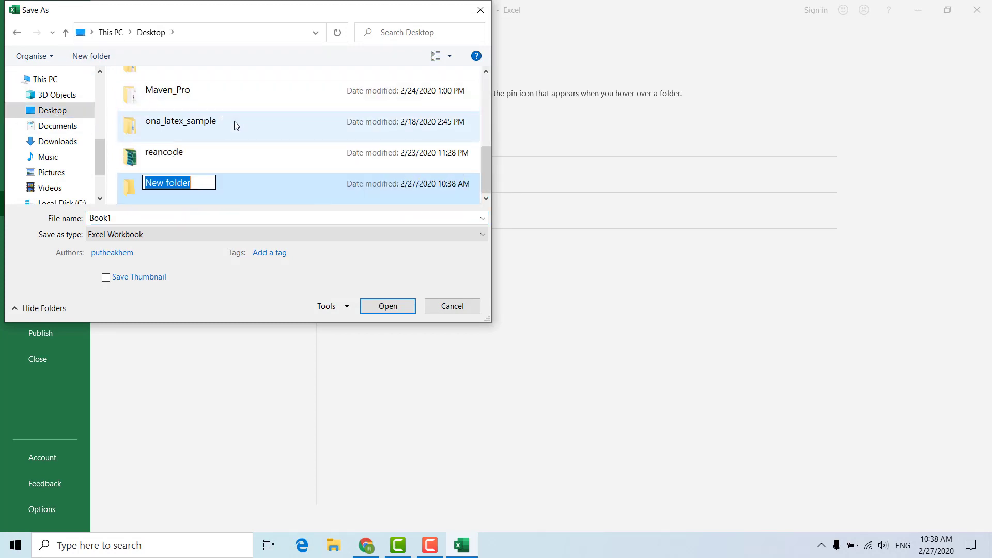
text(Learn)
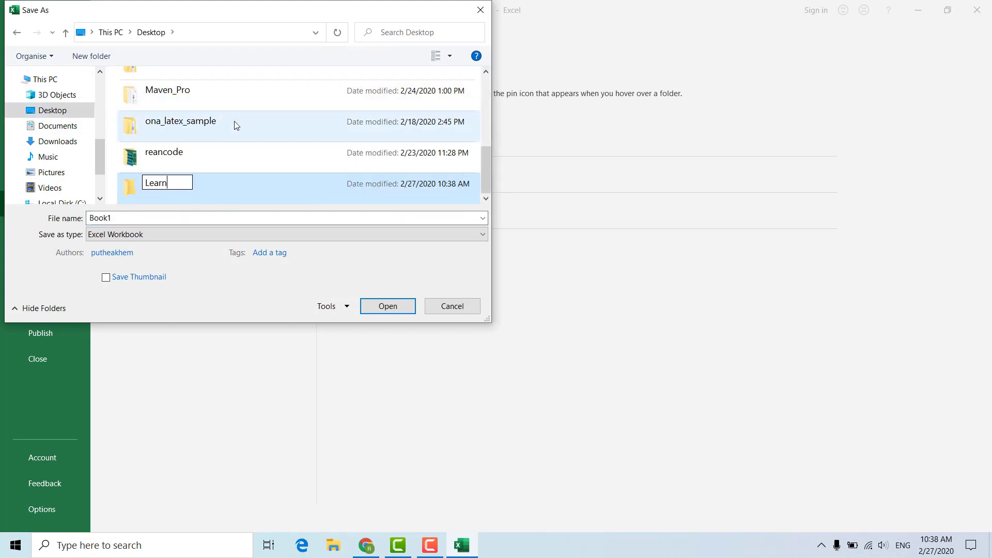
key(BackSpace)
key(BackSpace)
key(BackSpace)
key(BackSpace)
key(BackSpace)
text(B)
text(asicEx)
text(cel)
key(Return)
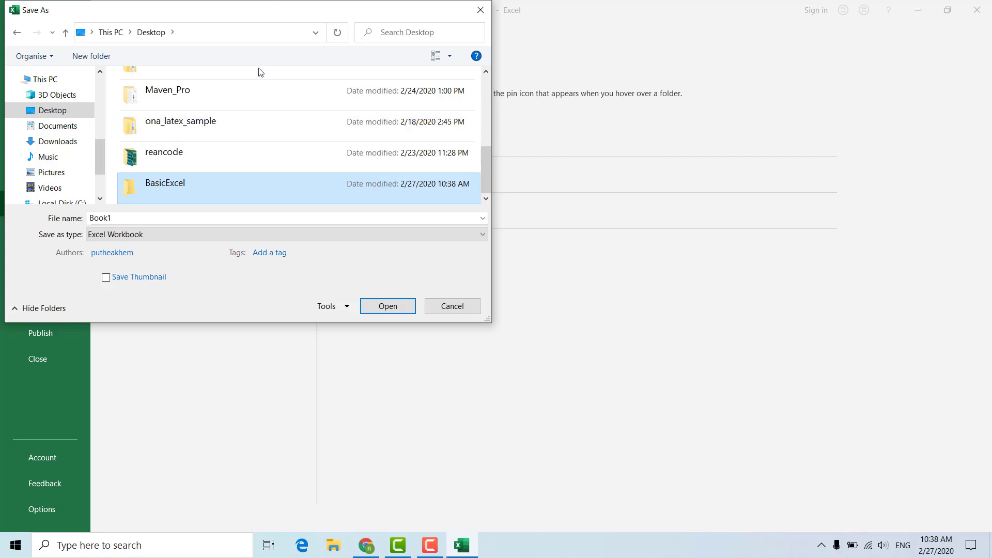
double_click(245, 194)
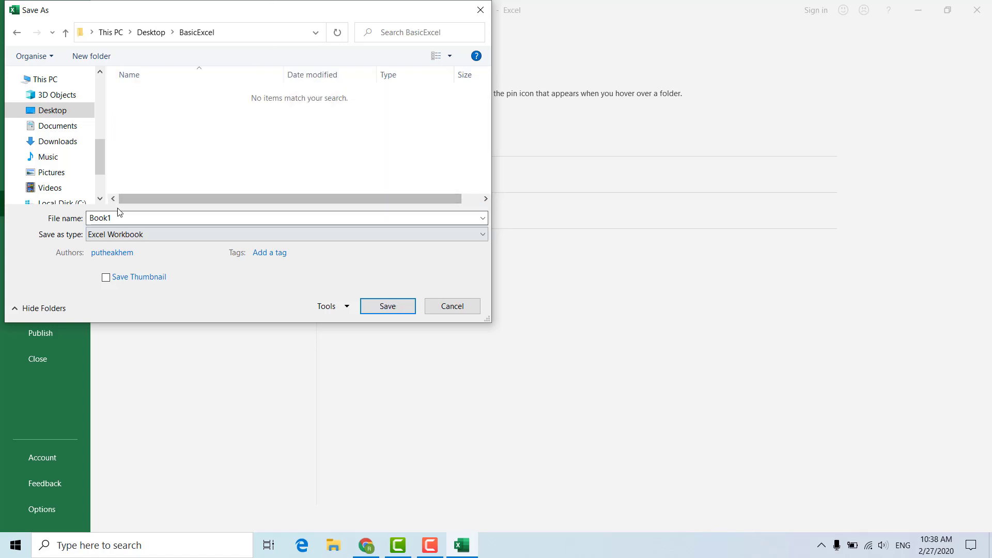
Save the workbook there with the file name Video1IntroductiontoExcel.
double_click(132, 219)
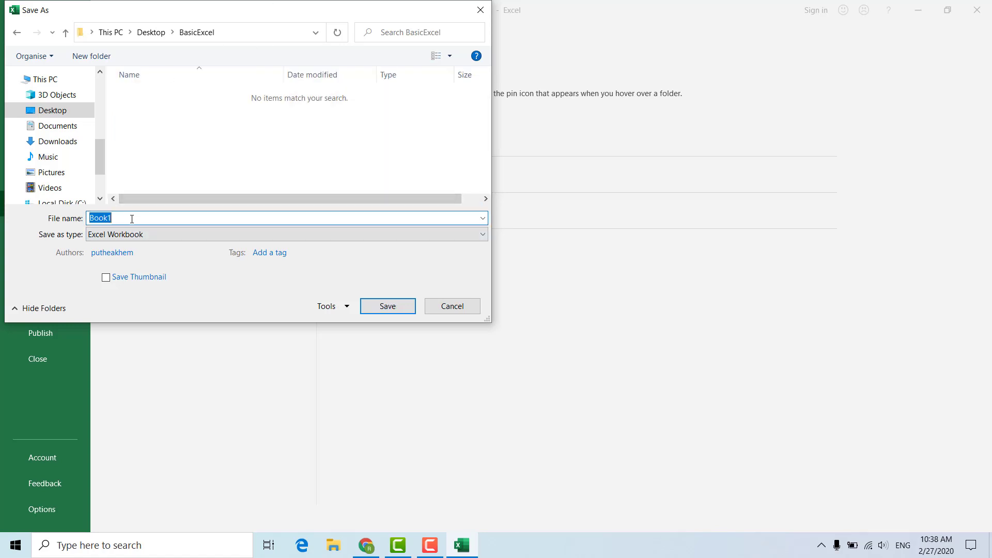
text(1)
text(1)
key(BackSpace)
key(BackSpace)
key(BackSpace)
text(Vide)
text(o1In)
text(troductiontoE)
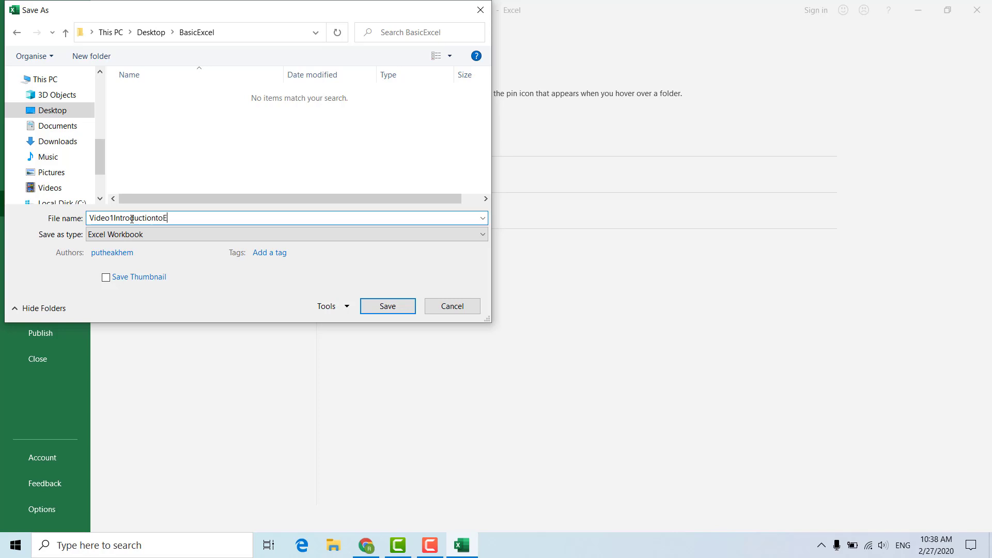
text(xcel)
key(Return)
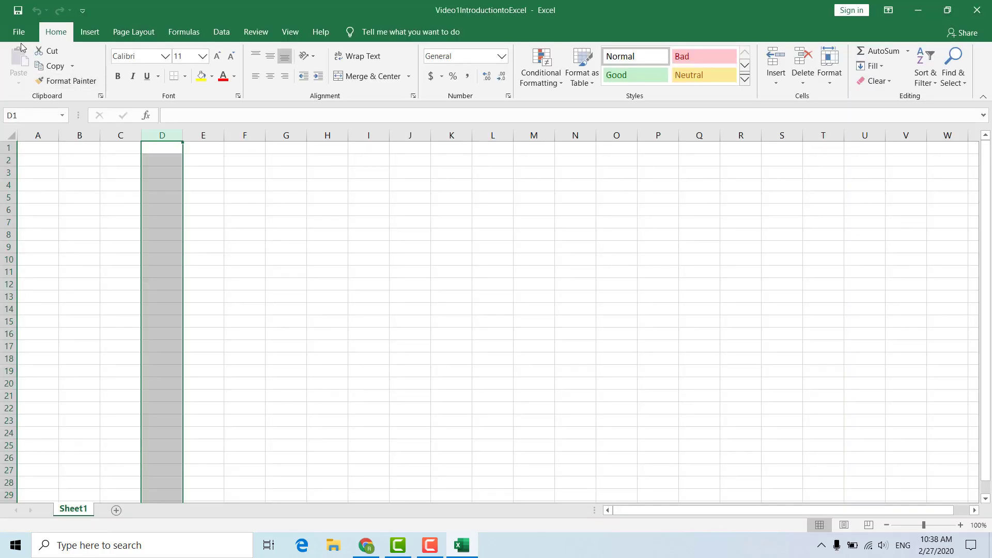
click(19, 31)
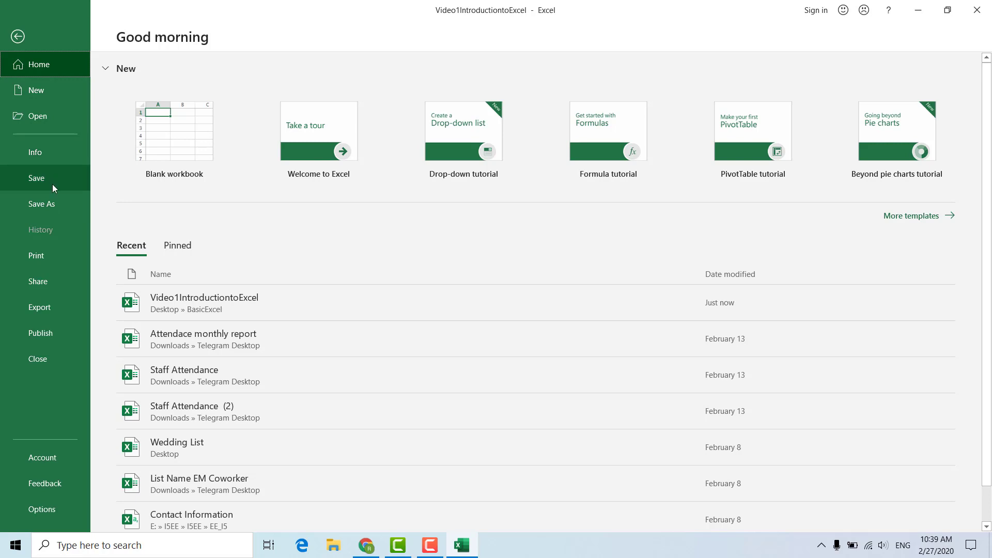
Check that the Save As locations now list BasicExcel, then show the Quick Access Toolbar customization list.
click(70, 211)
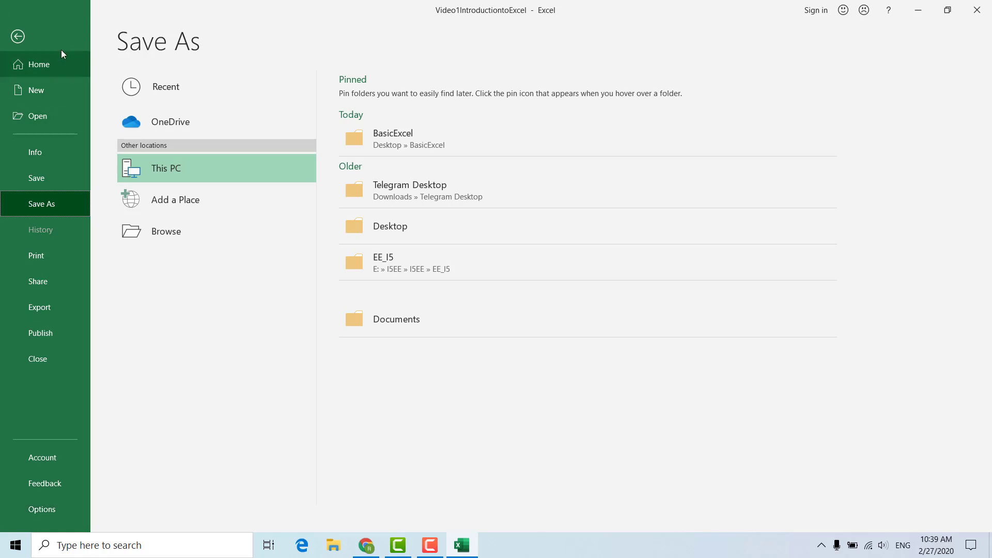
click(17, 36)
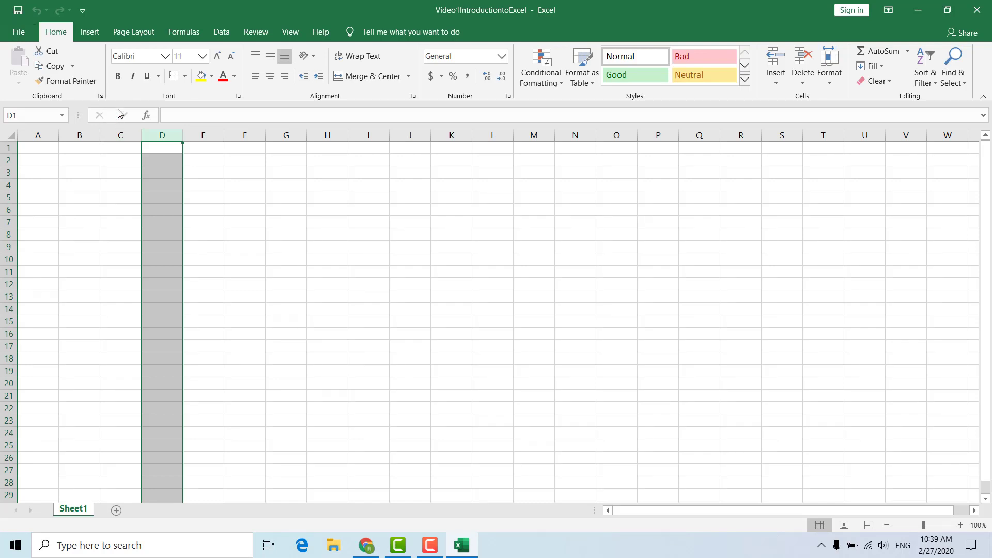
click(83, 11)
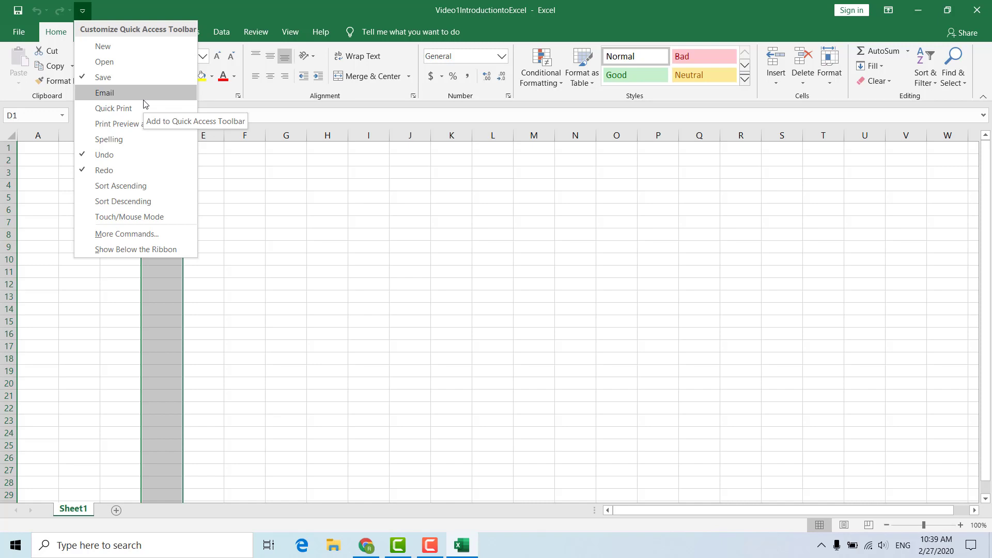
Close the Quick Access Toolbar list, keeping only Save, Undo and Redo ticked.
click(82, 10)
click(83, 10)
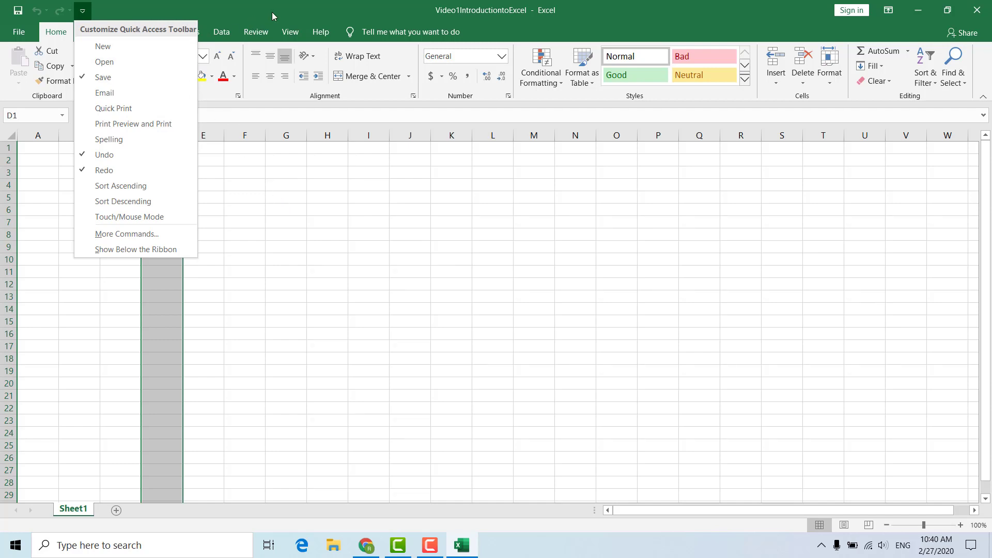
click(240, 32)
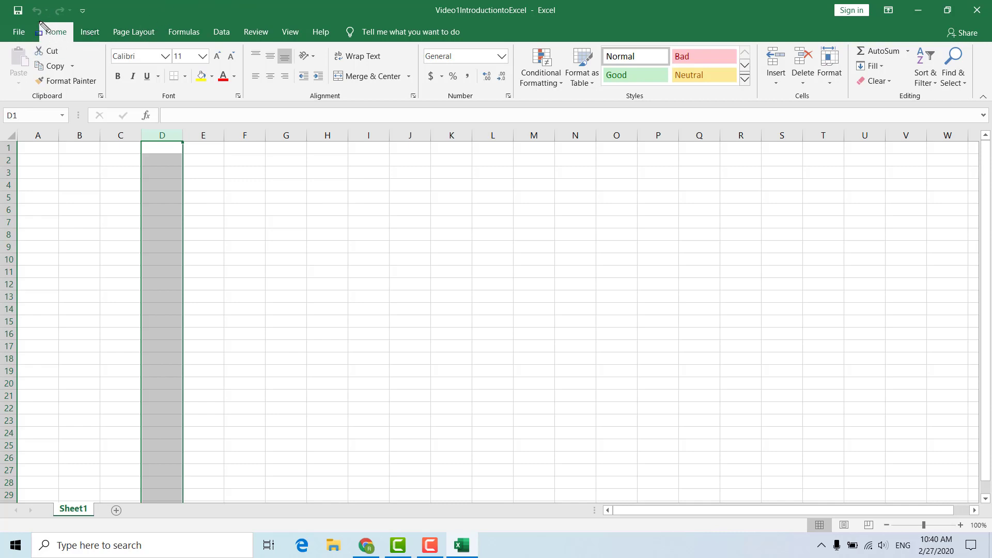
drag(39, 21, 405, 127)
mouse_move(481, 126)
mouse_down()
mouse_move(986, 106)
mouse_move(974, 108)
mouse_up()
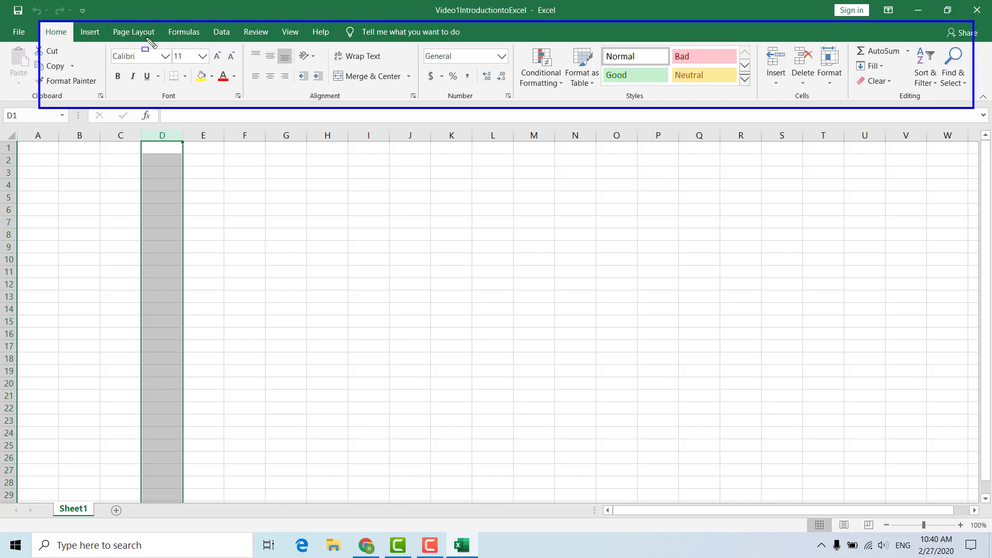
mouse_move(178, 30)
mouse_down()
mouse_move(213, 24)
mouse_move(213, 43)
mouse_up()
click(164, 34)
key(Escape)
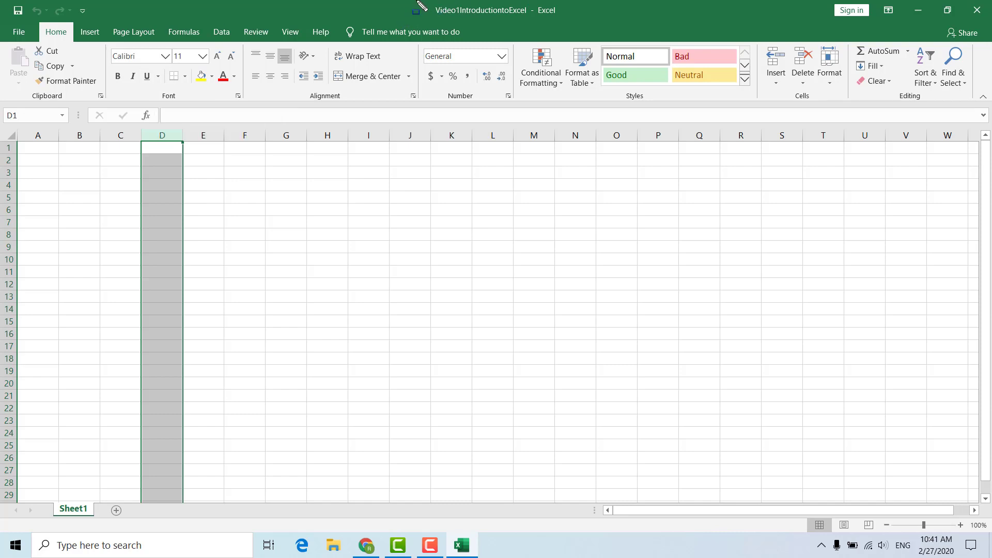
mouse_move(417, 1)
mouse_down()
mouse_move(532, 33)
mouse_move(531, 21)
mouse_up()
click(7, 148)
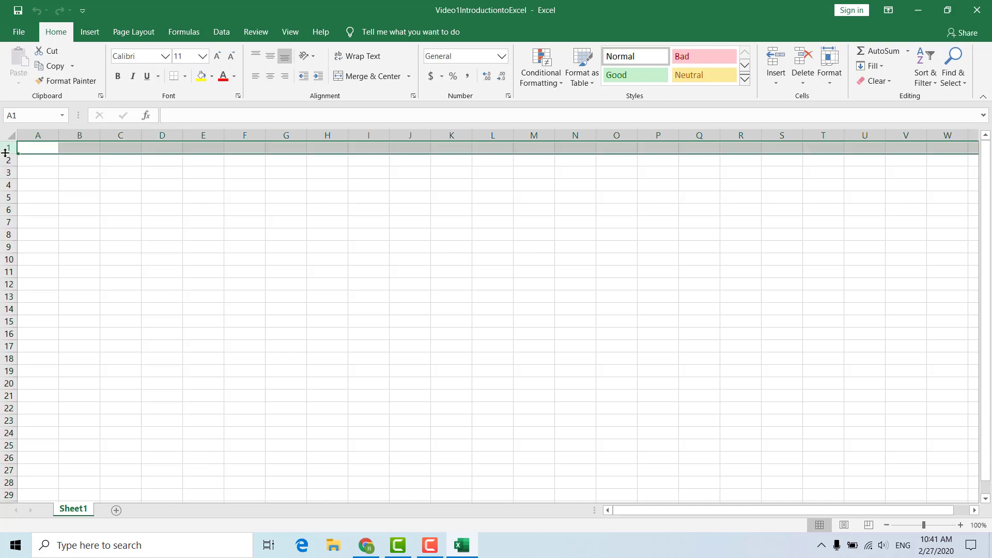
drag(25, 148, 827, 150)
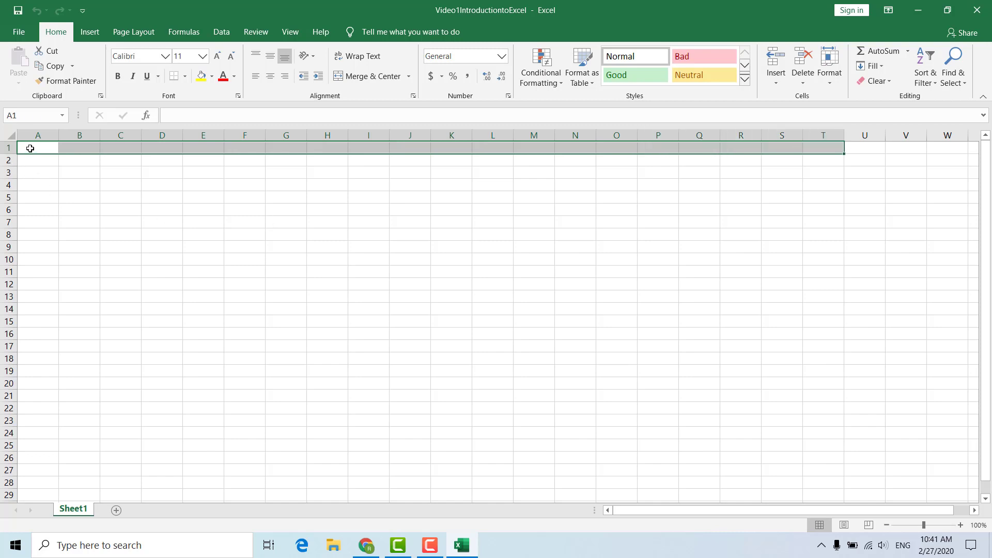
drag(26, 149, 51, 472)
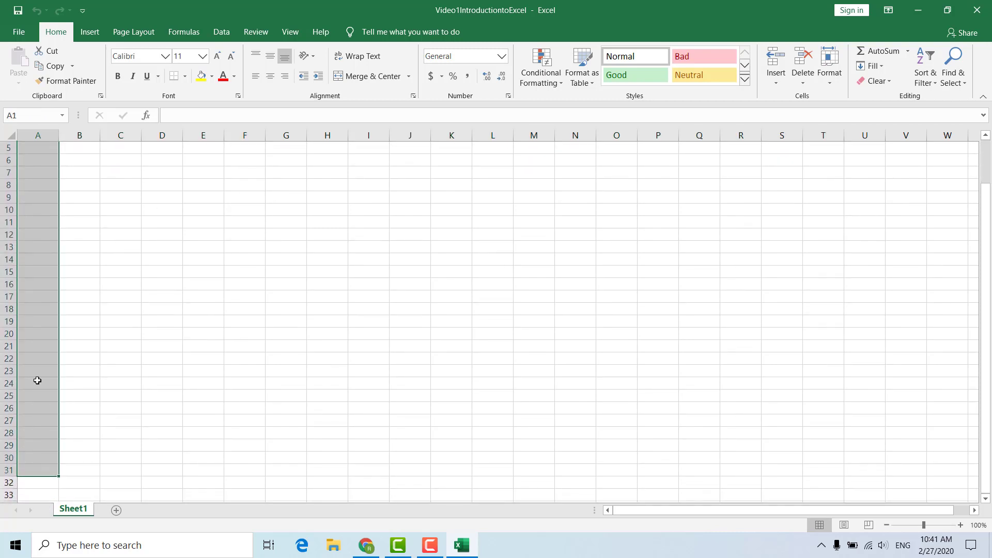
click(50, 150)
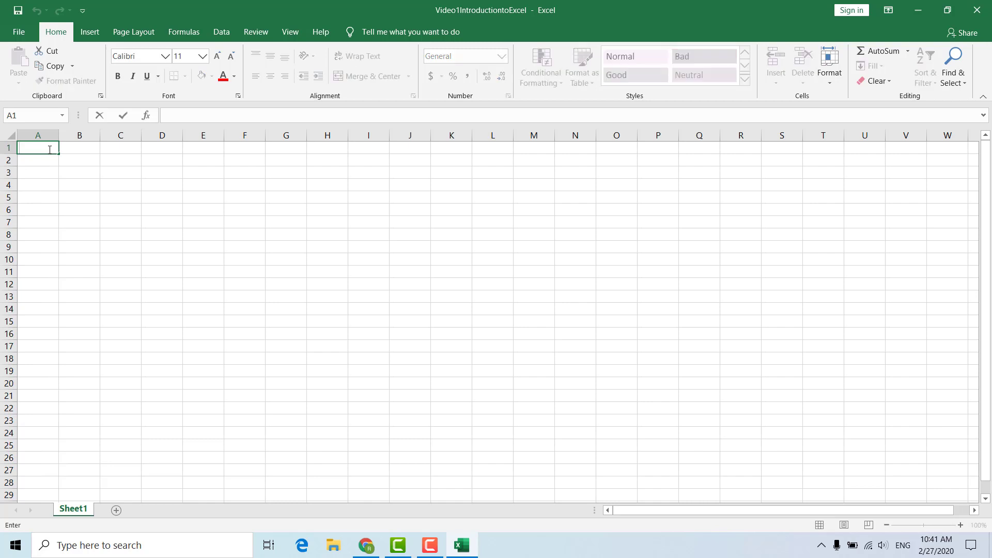
text(cel)
text(l)
key(Return)
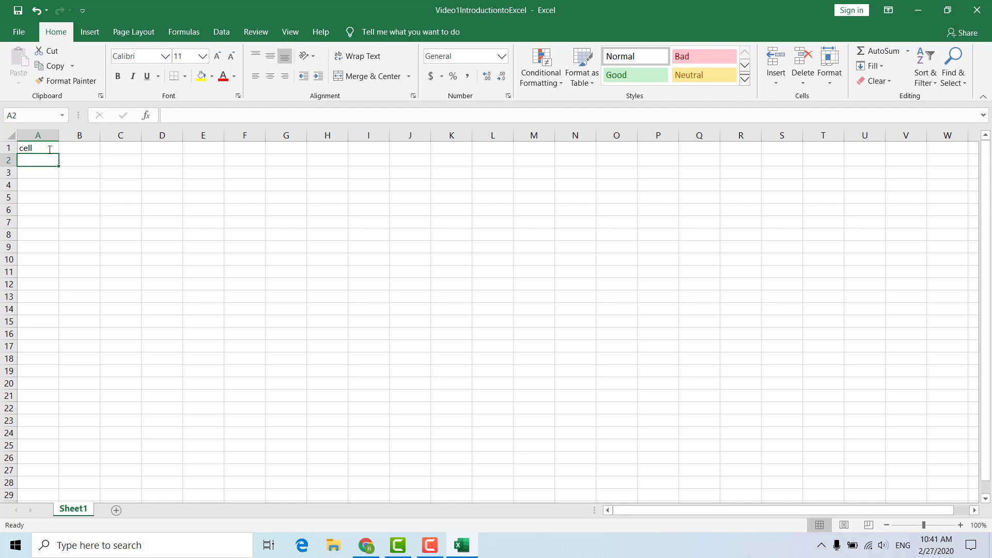
click(40, 148)
key(BackSpace)
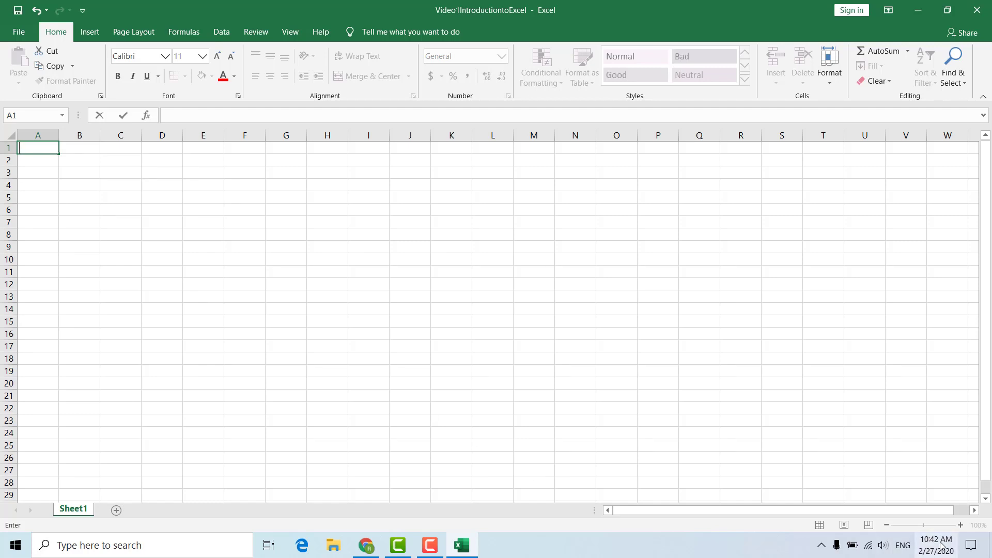
Select T21, zoom the grid in and back out, then add a new blank worksheet, Sheet2.
click(828, 391)
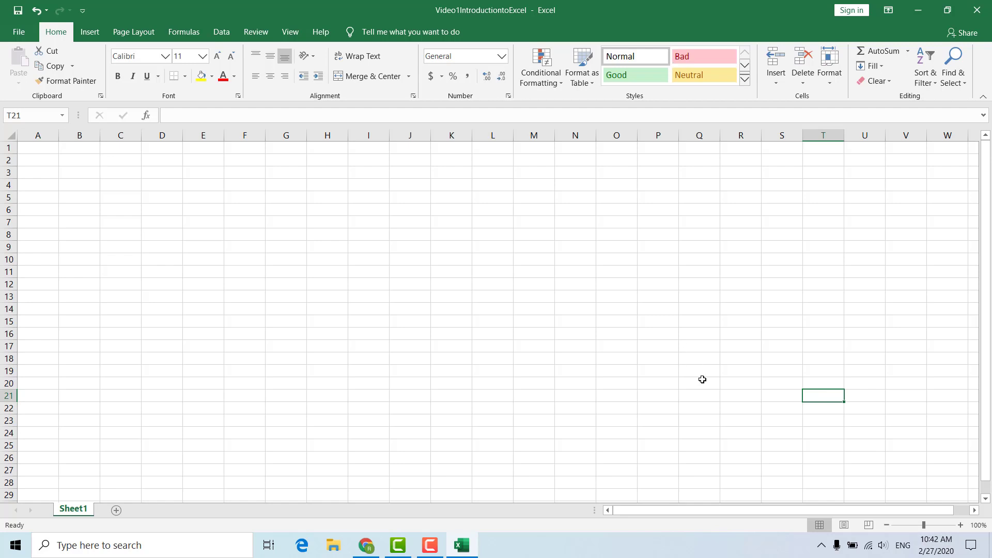
scroll(703, 379, up, 3)
scroll(702, 379, down, 4)
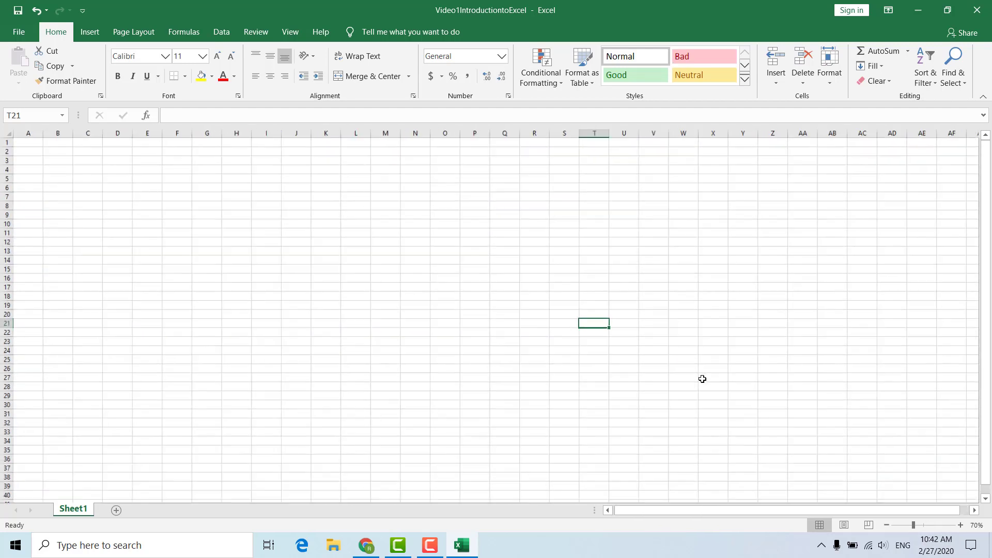
scroll(703, 379, down, 1)
click(959, 525)
click(959, 525)
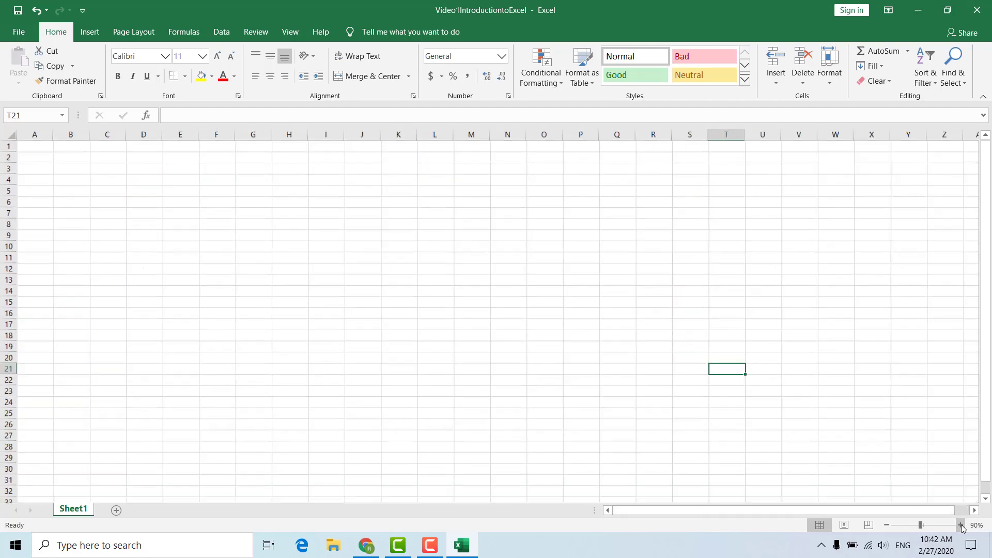
click(959, 525)
click(960, 525)
click(960, 525)
click(960, 525)
click(886, 525)
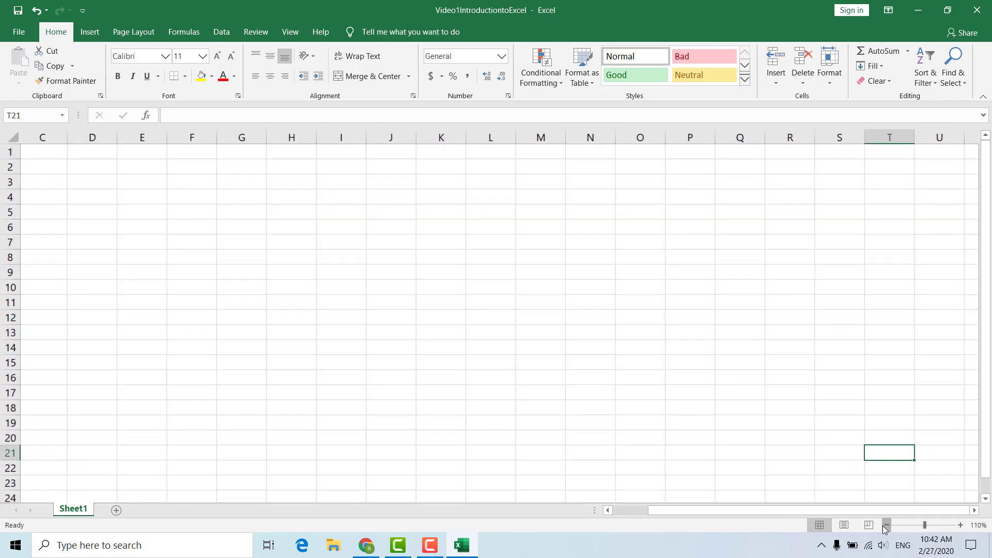
click(886, 526)
click(886, 525)
click(886, 525)
click(886, 525)
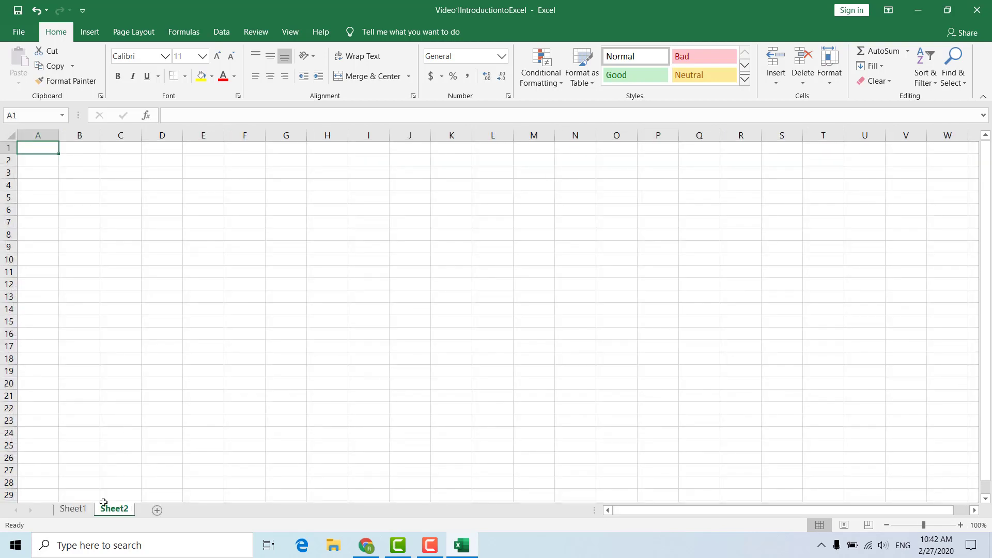
click(73, 509)
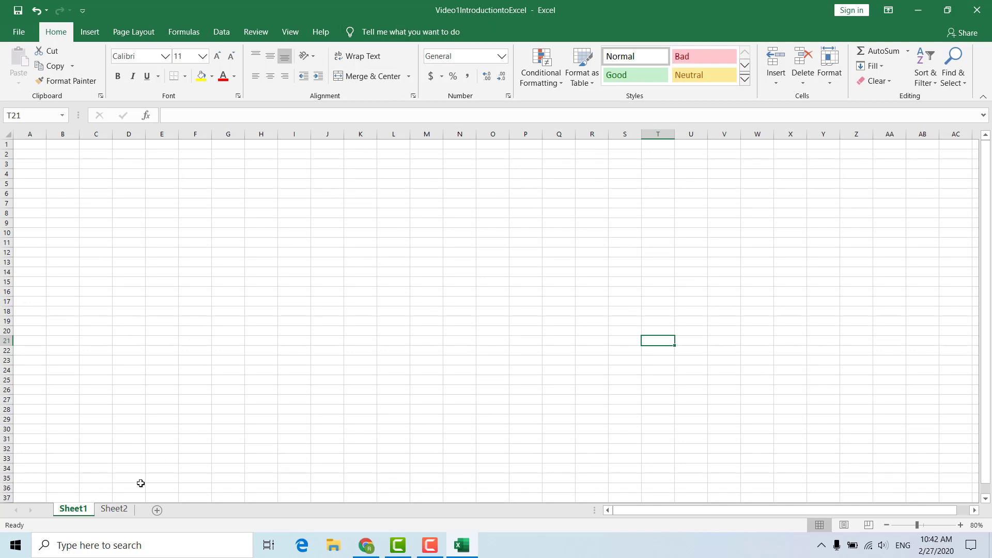
Delete Sheet2 from its tab's context menu, then switch to the Formulas ribbon tab.
click(114, 510)
right_click(116, 512)
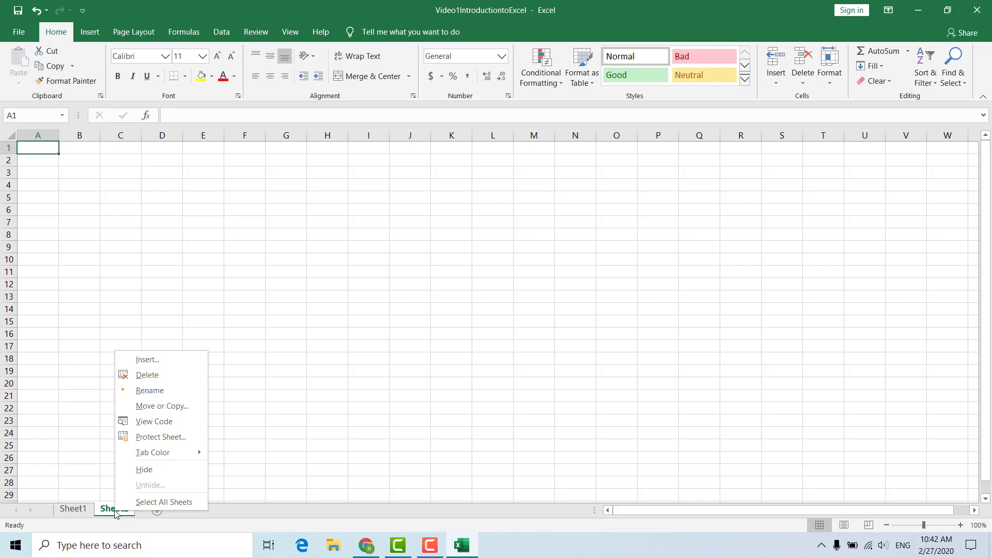
click(175, 377)
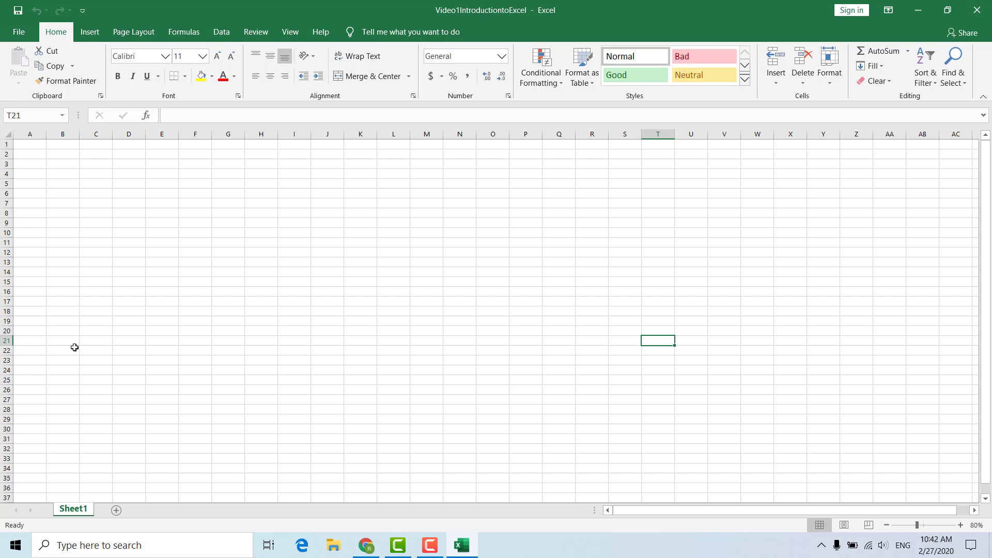
click(184, 34)
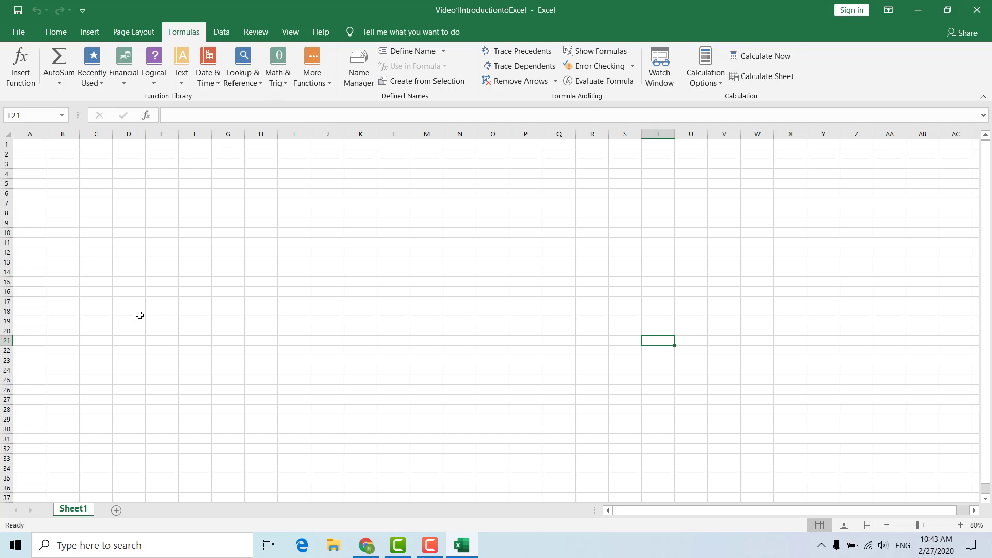
Clear the stray 2 typed into D2 and move up to cell D1.
ctrl+scroll(140, 315, up, 4)
click(52, 167)
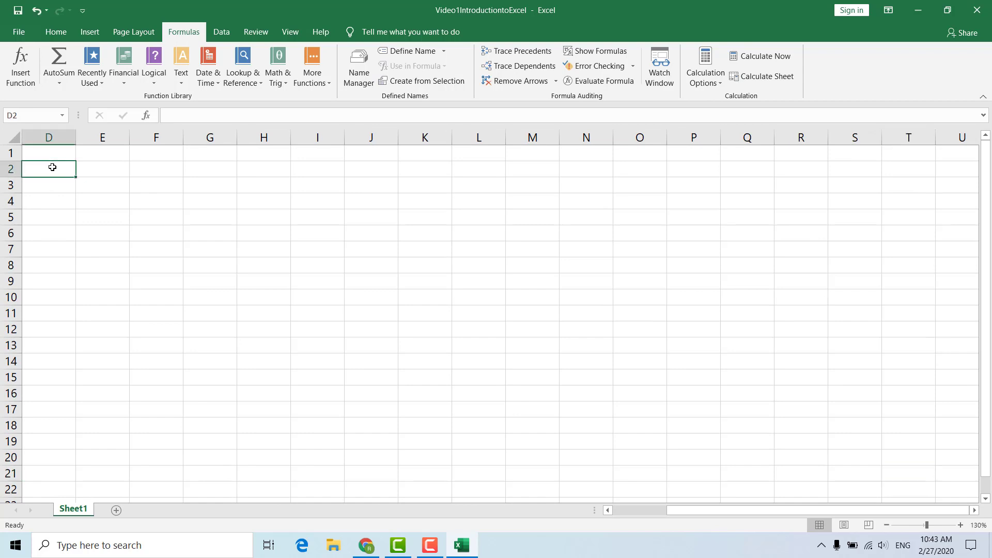
text(2)
click(127, 176)
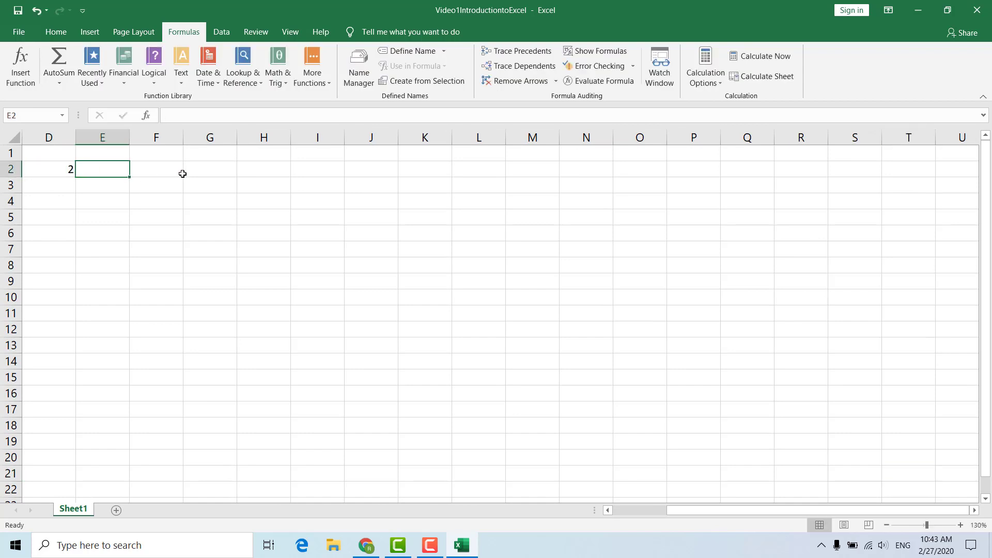
click(182, 174)
click(129, 169)
key(F2)
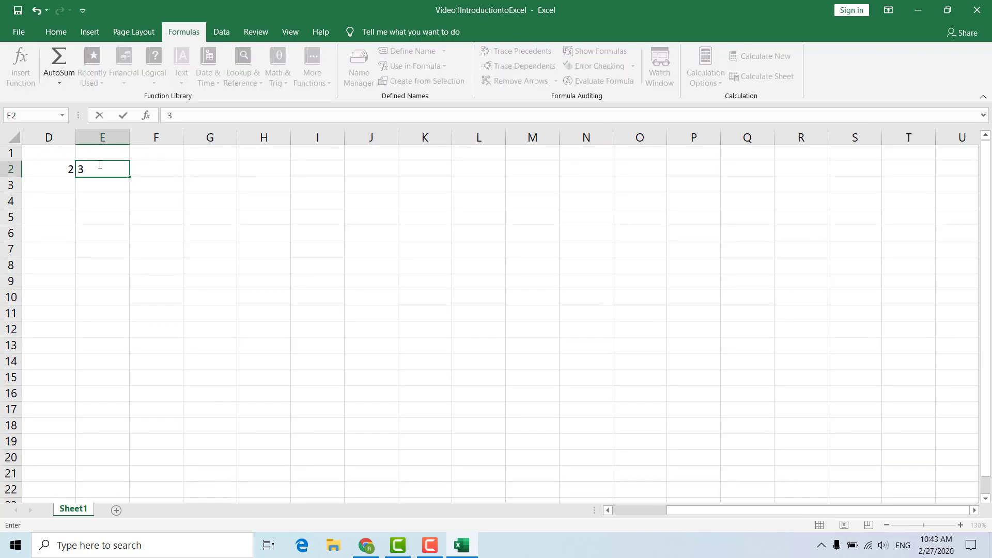
key(Left)
key(BackSpace)
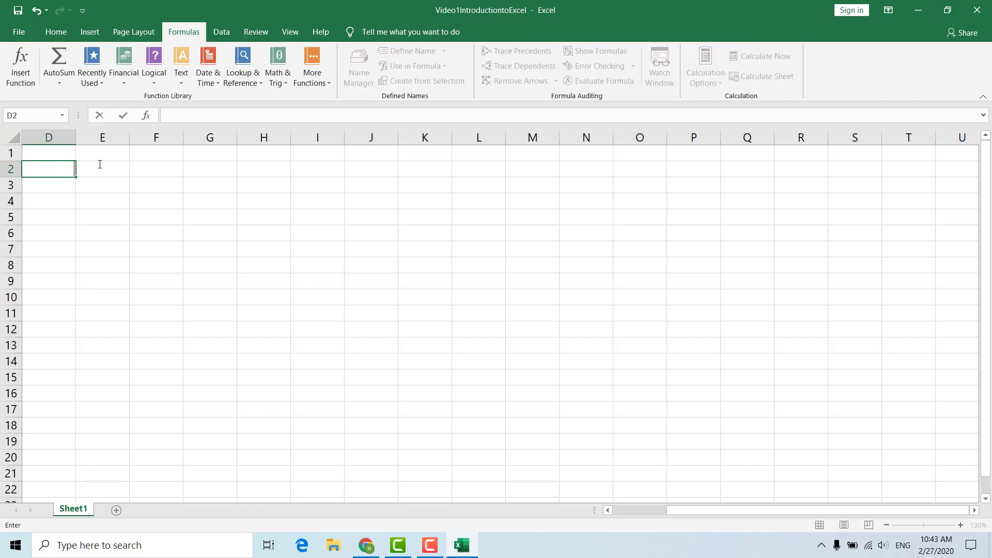
key(Up)
Enter the heading No in D1, 1 in D2 and 2 in D3.
text(N)
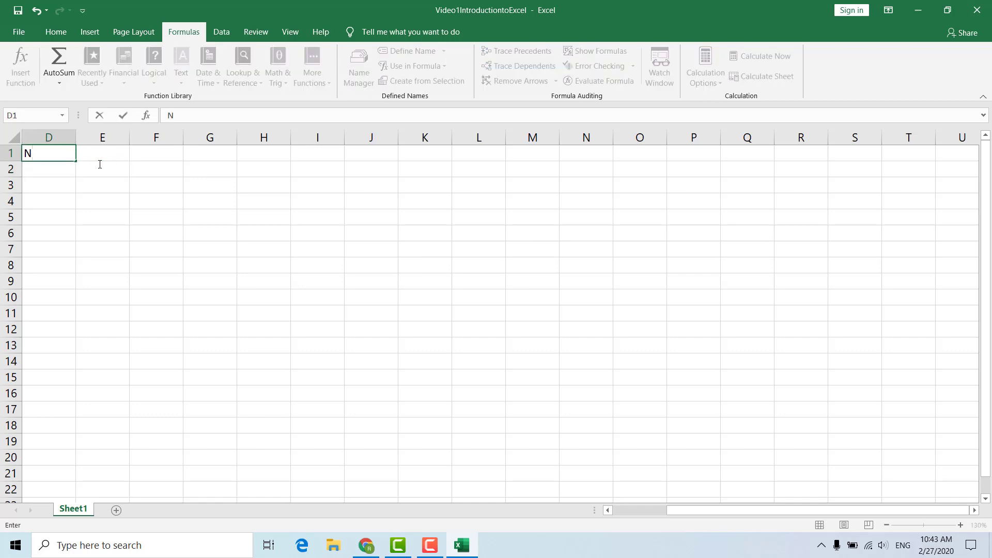
text(a)
key(BackSpace)
key(BackSpace)
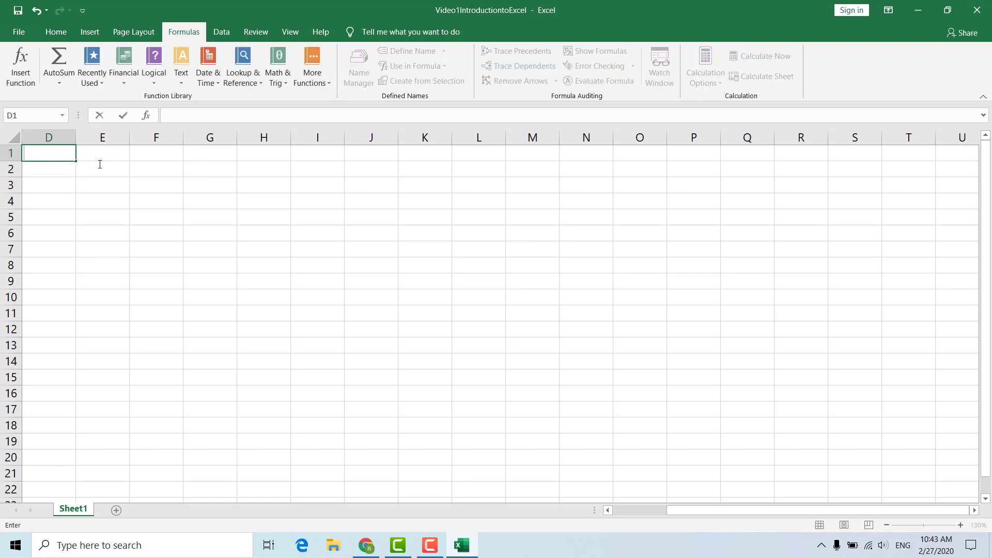
text(NO)
key(BackSpace)
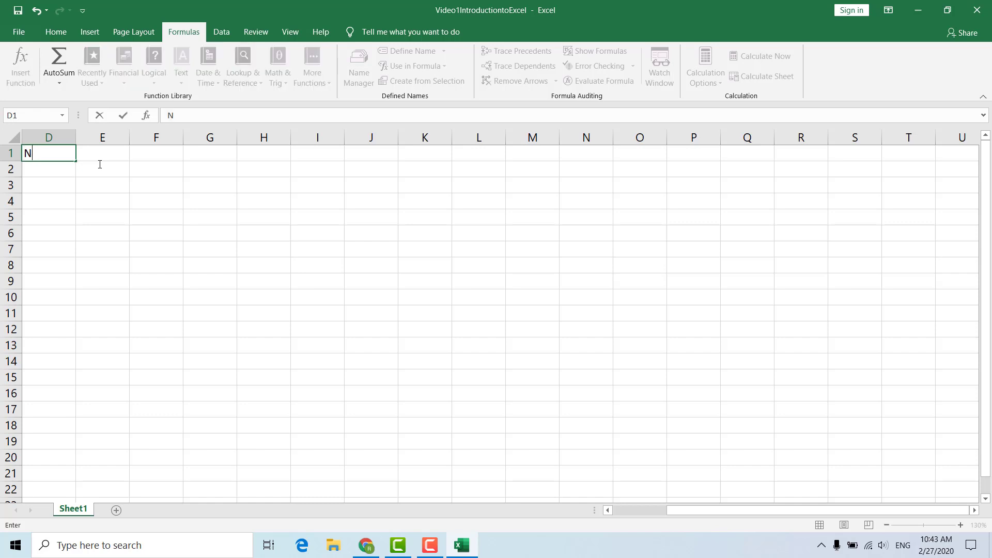
text(o)
key(Return)
text(1)
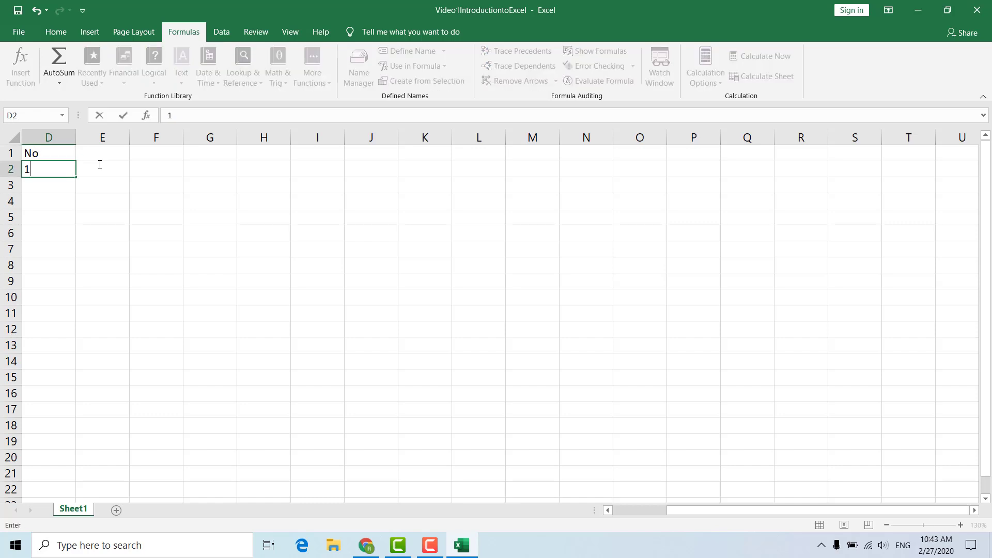
key(Return)
text(2)
key(Return)
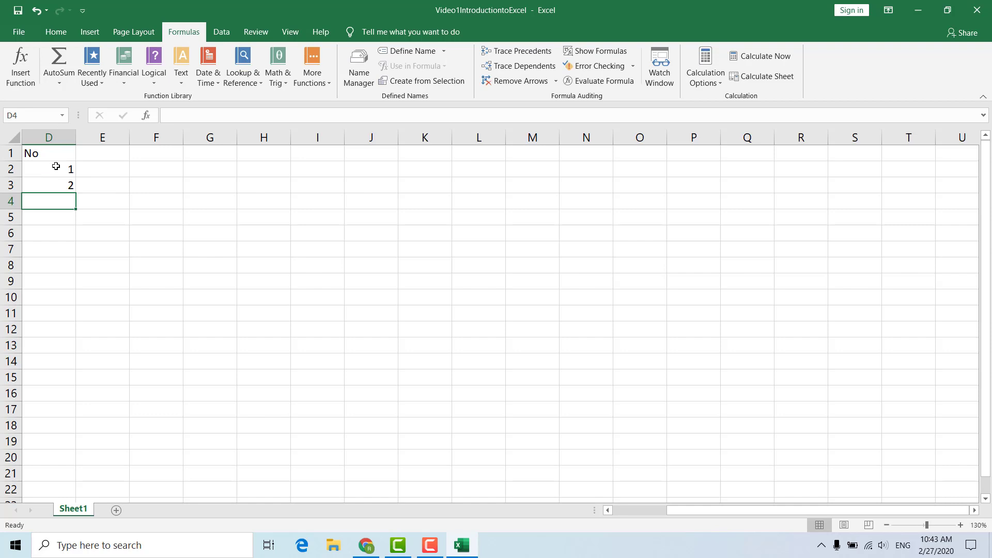
click(58, 168)
Autofill the numbering from D2:D3 down to D24, reaching 23.
drag(57, 168, 66, 186)
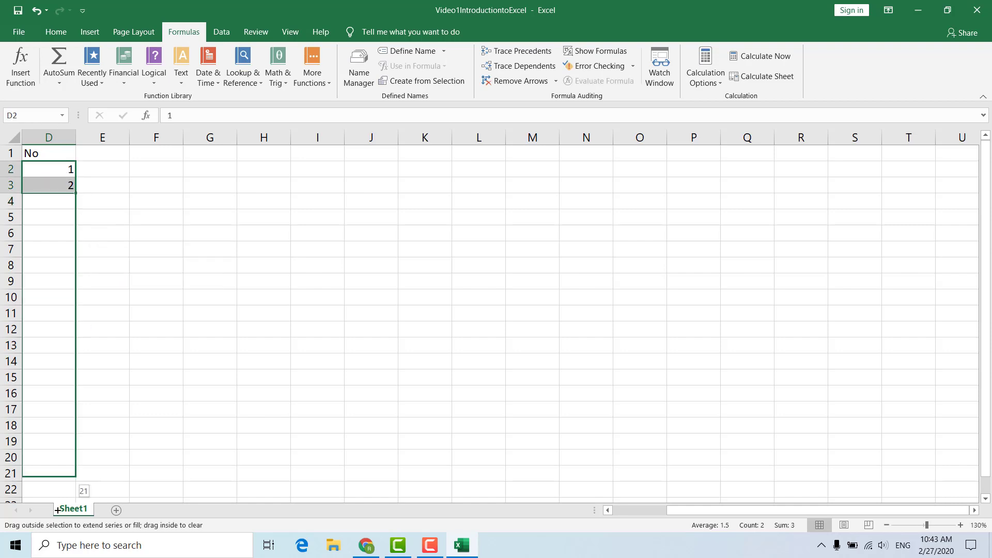
drag(76, 194, 75, 474)
scroll(69, 419, up, 1)
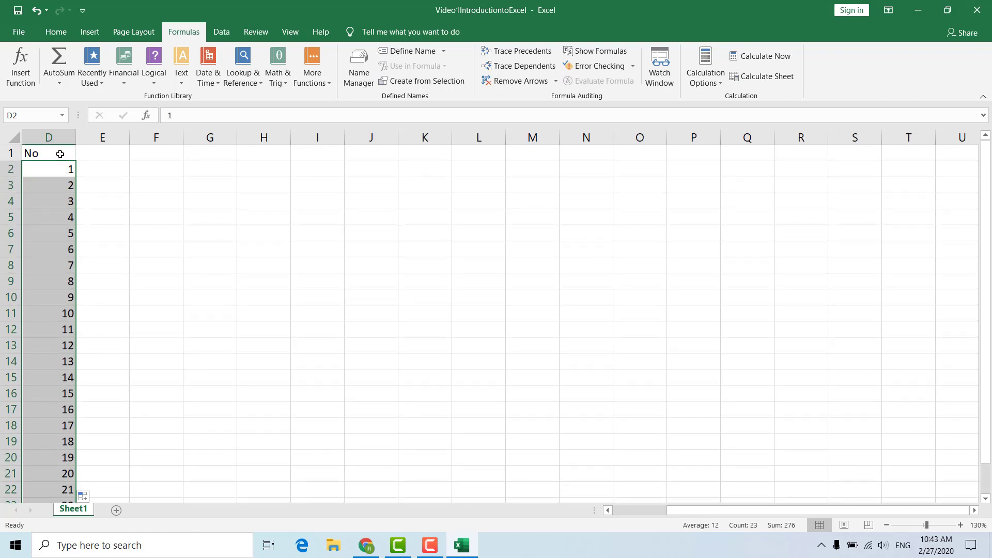
Select D1:G24 and delete its contents, clearing the No heading and numbers.
drag(59, 154, 199, 556)
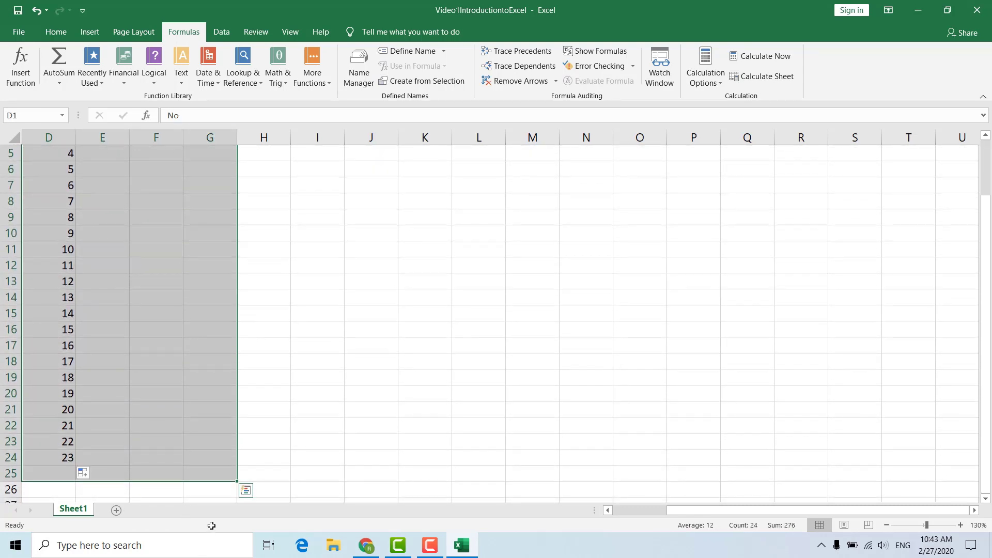
key(Delete)
scroll(80, 473, up, 1)
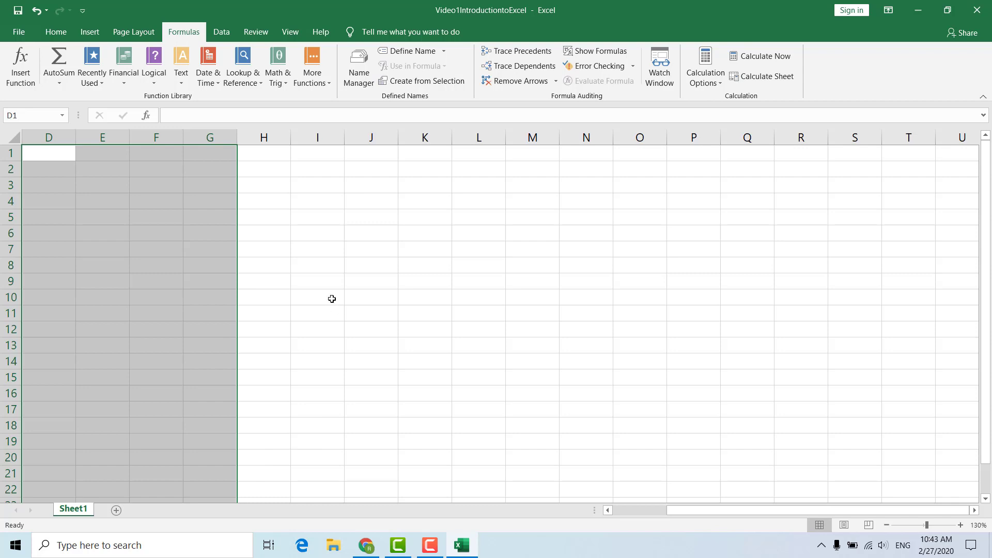
click(281, 267)
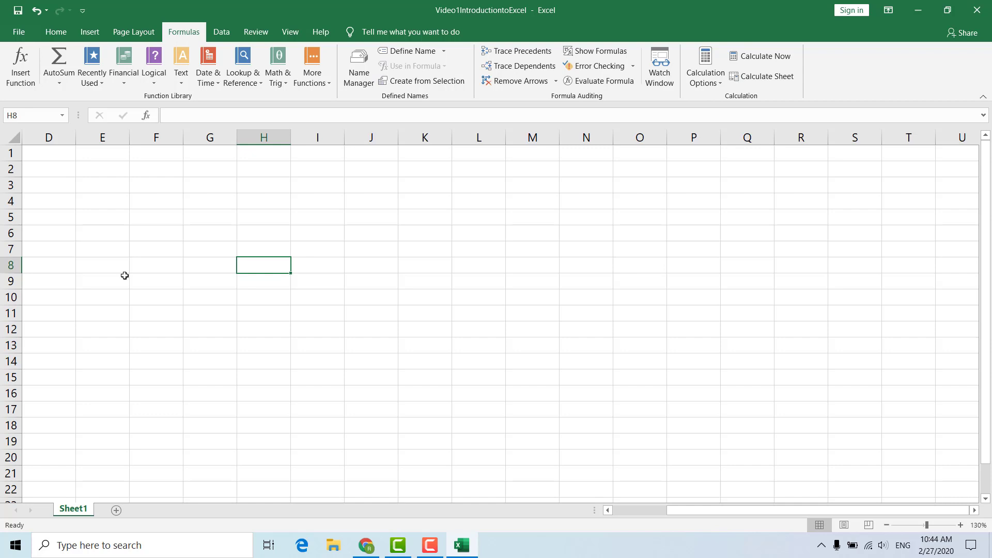
Select D1:N1, then jump from D1 to the last column XFD and scroll back.
click(37, 154)
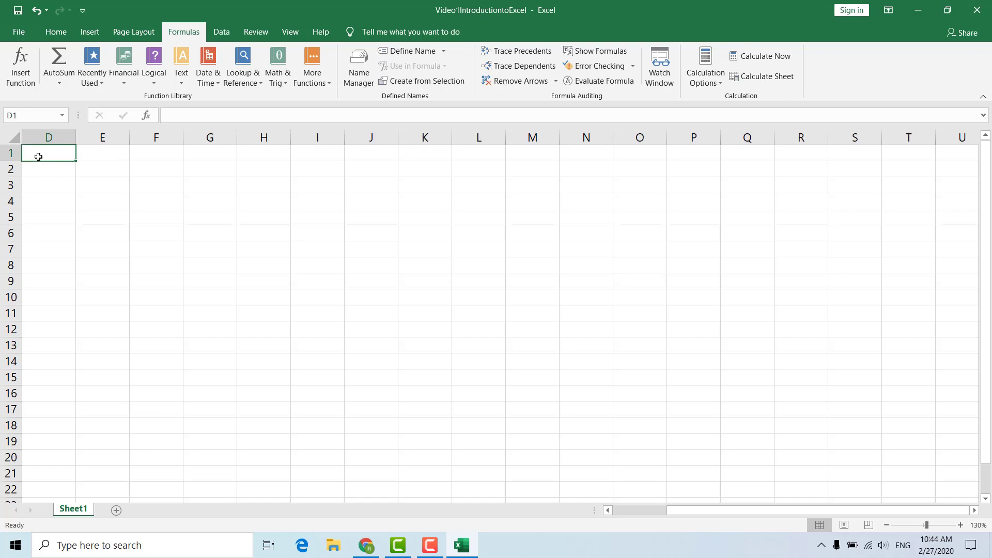
drag(53, 149, 602, 153)
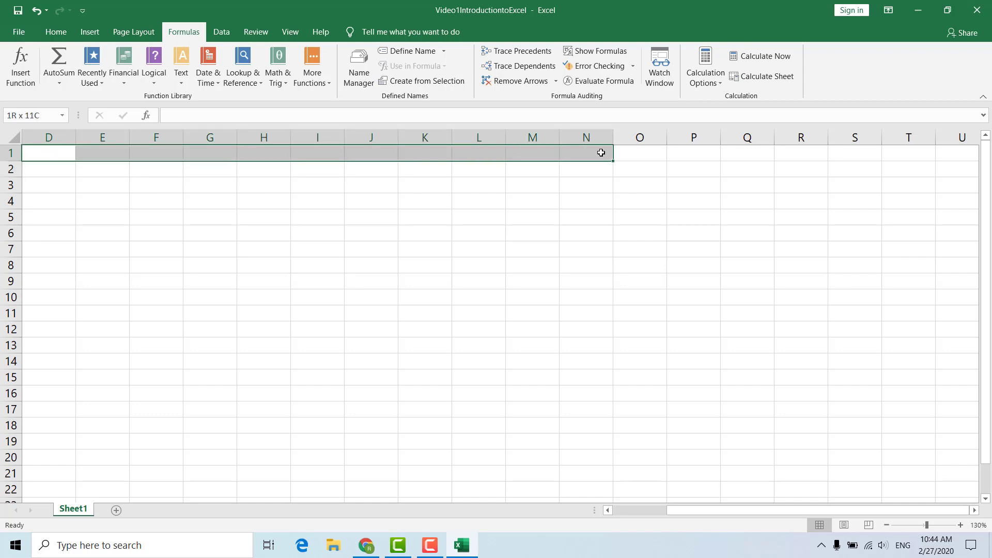
click(37, 155)
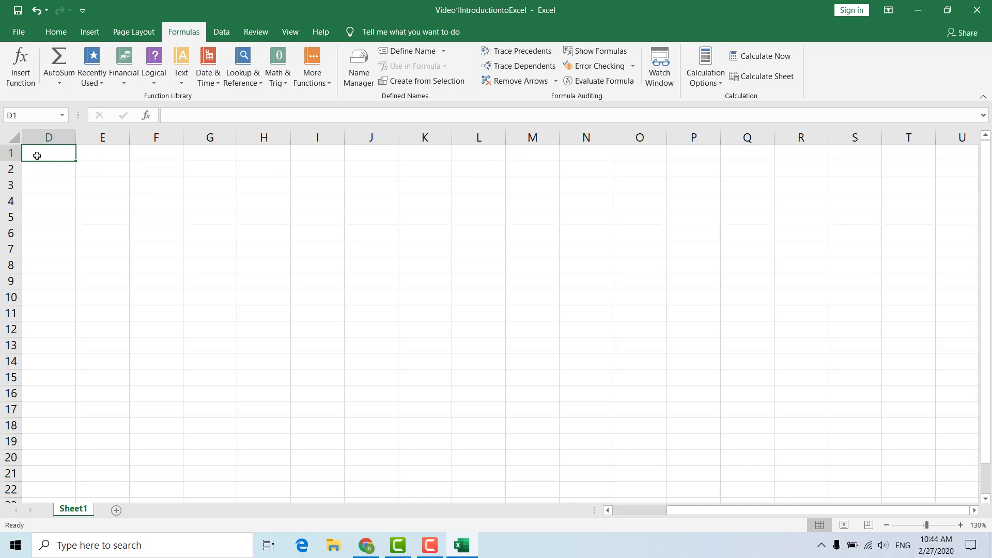
key(ctrl+Right)
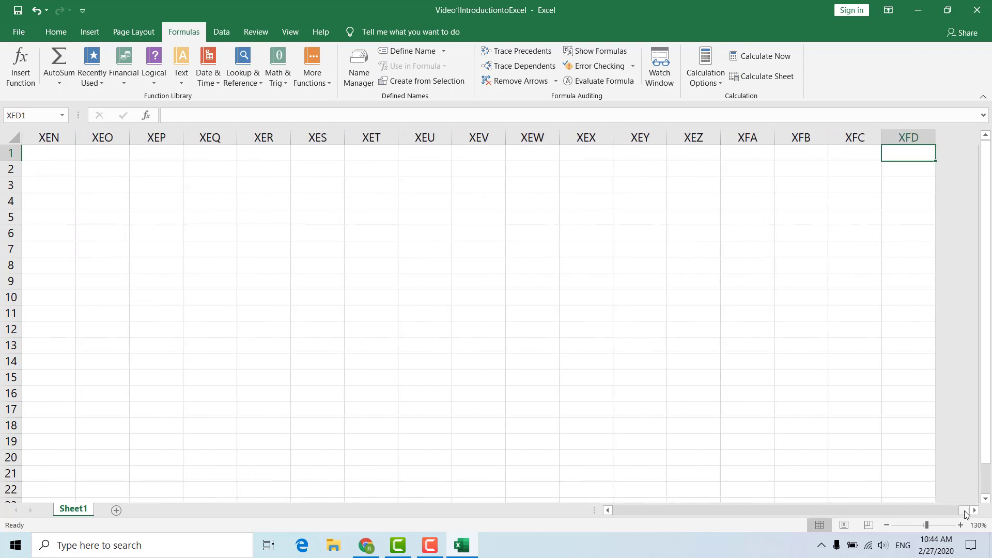
drag(963, 511, 575, 510)
From A1, extend the row 1 selection rightward, then shrink it back to column K.
click(62, 157)
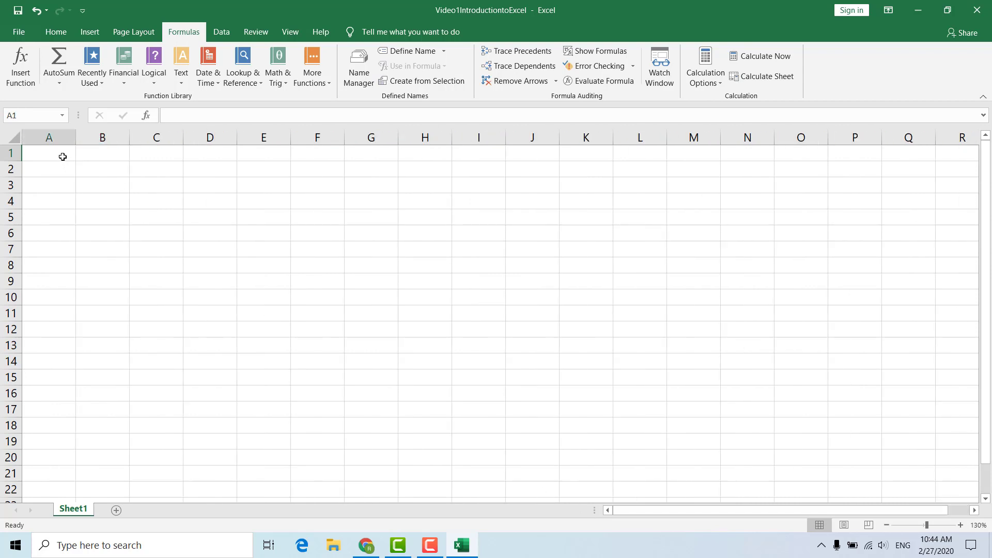
key(shift+Right)
key(shift+Right)
key(shift+Right)
key(shift+Right)
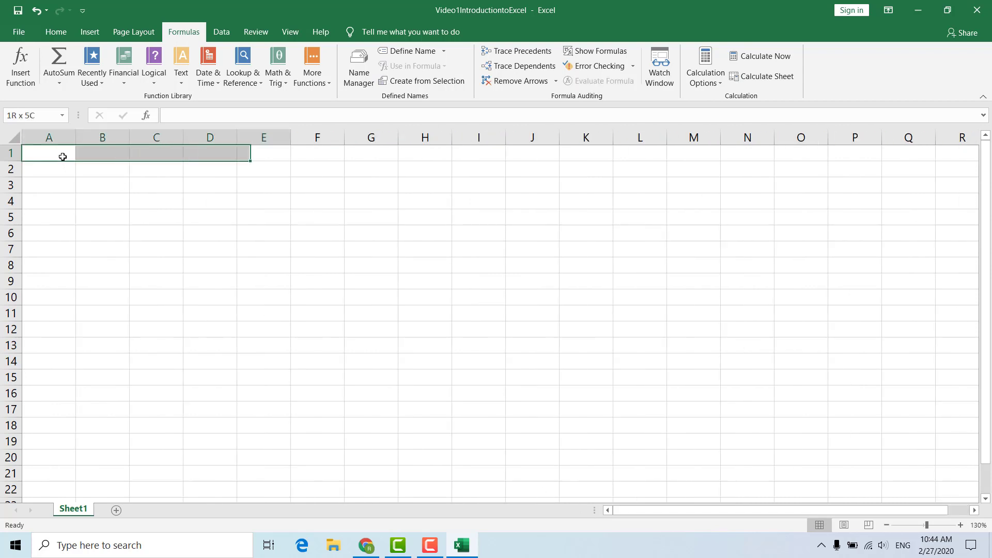
key(shift+Right)
key(shift+Right)
key(shift+Right)
key(shift+Right)
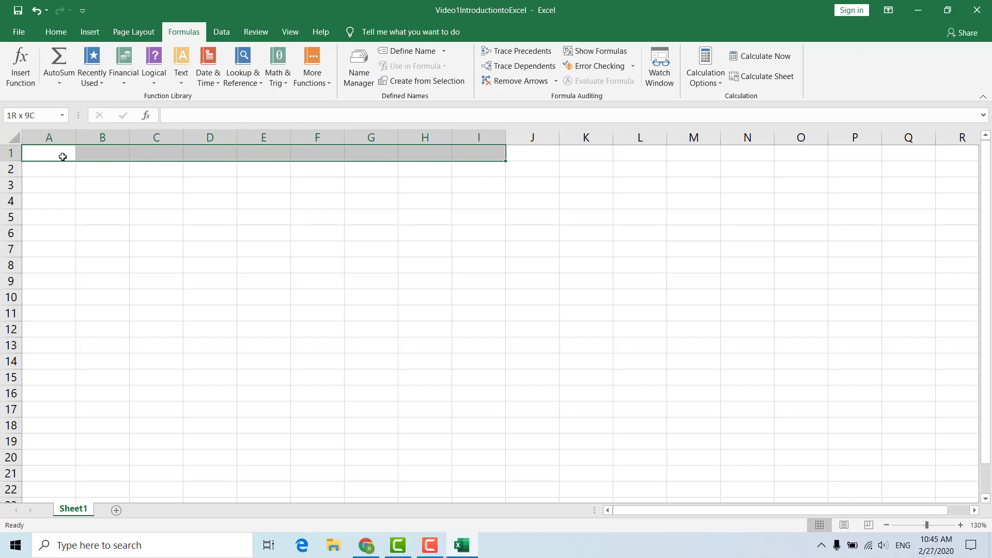
key(shift+Right)
key(shift+Right)
key(shift+Right)
key(shift+Right)
key(shift+Right)
key(shift+Right)
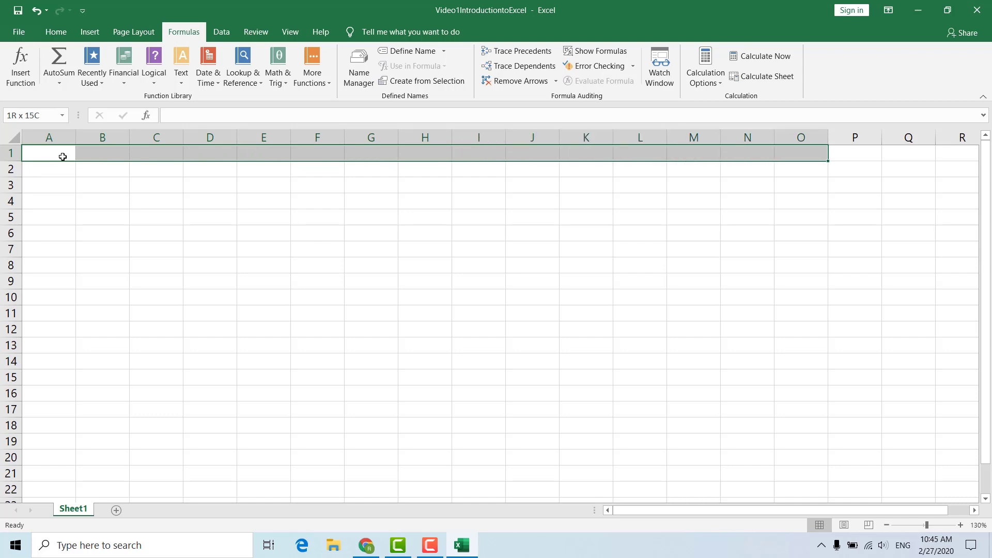
key(shift+Right)
key(shift+Right)
key(shift+Left)
key(shift+Left)
key(shift+Left)
key(shift+Left)
key(shift+Left)
key(shift+Left)
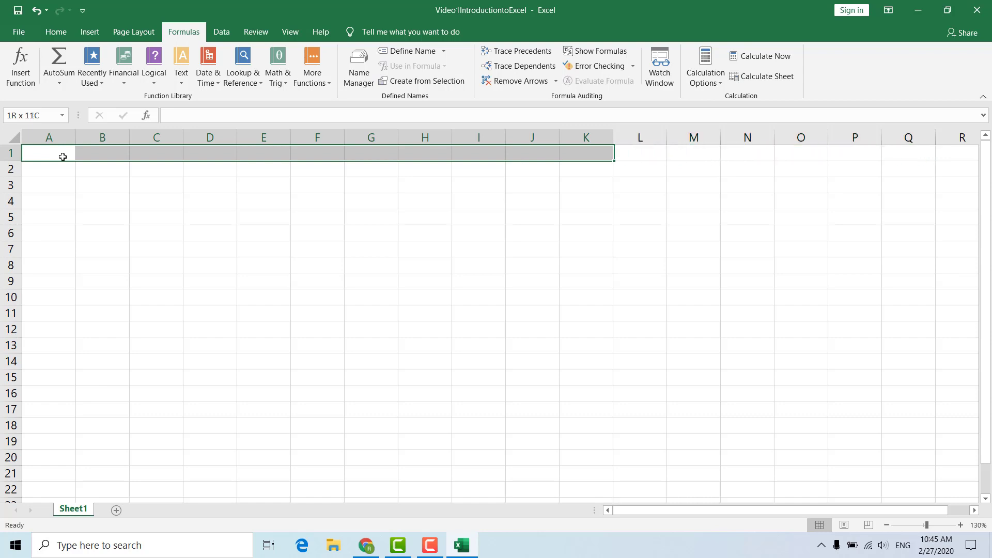
key(shift+Left)
key(shift+Left)
key(shift+Left)
Grow the selection downward into a block and reshape it to A1:E7.
key(shift+Down)
key(shift+Down)
key(shift+Down)
key(shift+Down)
key(shift+Down)
key(shift+Down)
key(shift+Down)
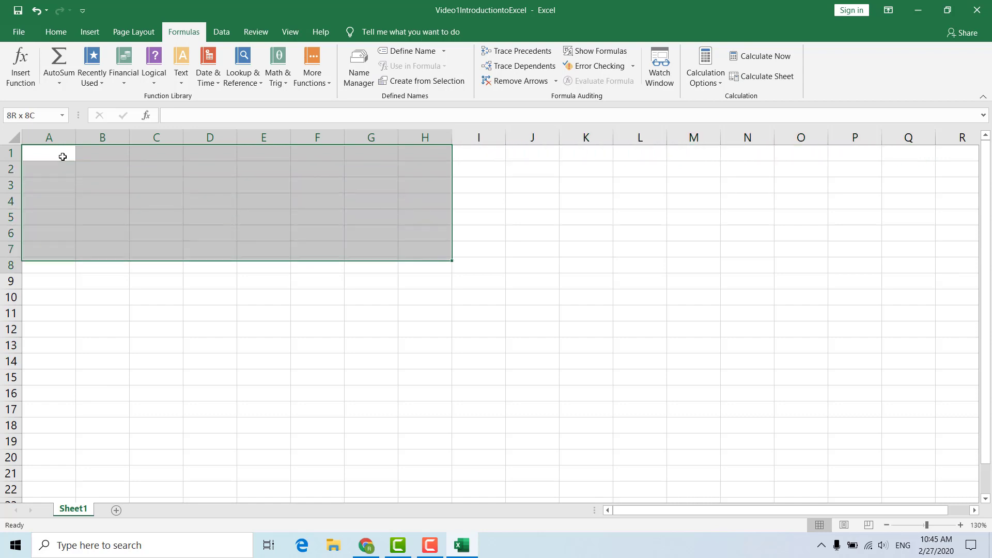
key(shift+Down)
key(shift+Down)
key(shift+Left)
key(shift+Left)
key(shift+Left)
key(shift+Left)
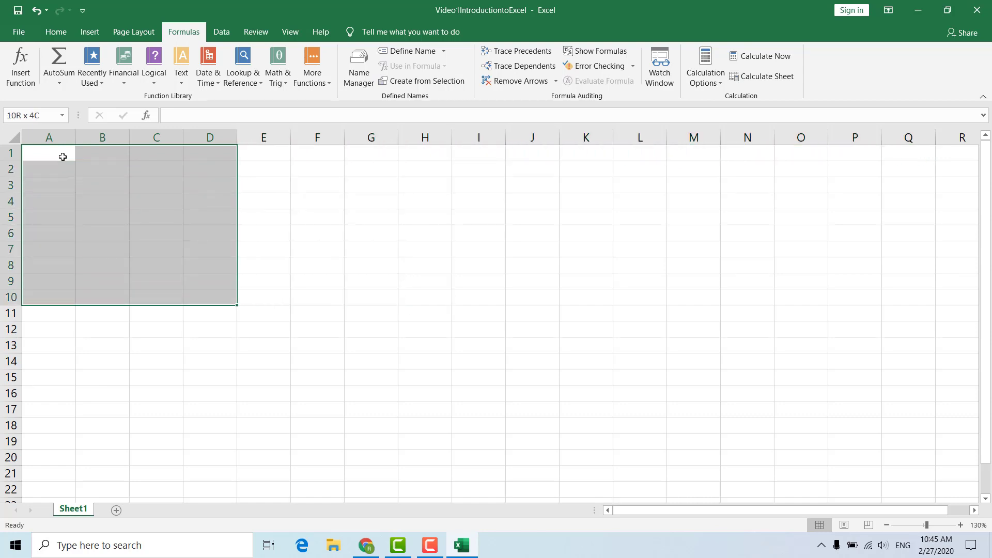
key(shift+Right)
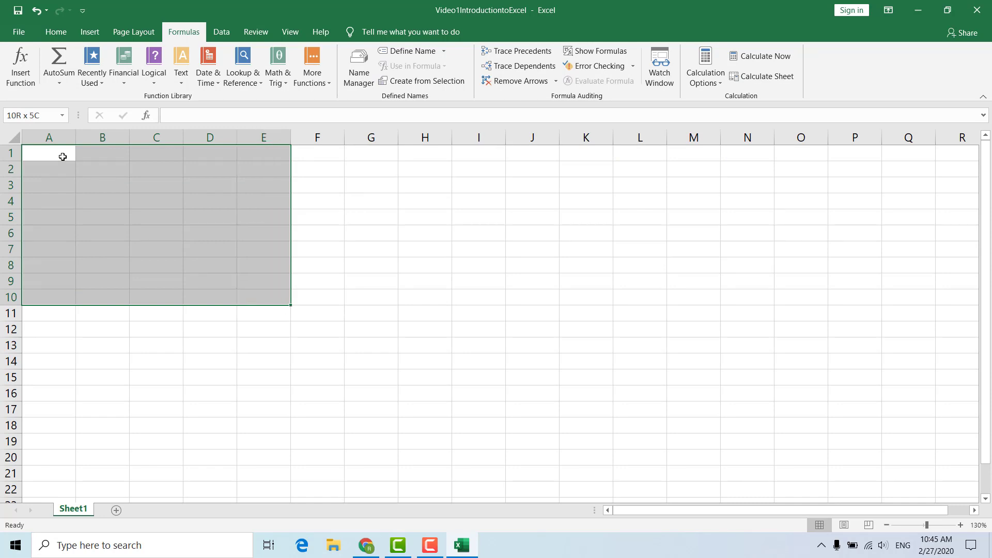
key(shift+Up)
key(shift+Up)
key(shift+Up)
key(shift+Up)
key(shift+Up)
key(shift+Up)
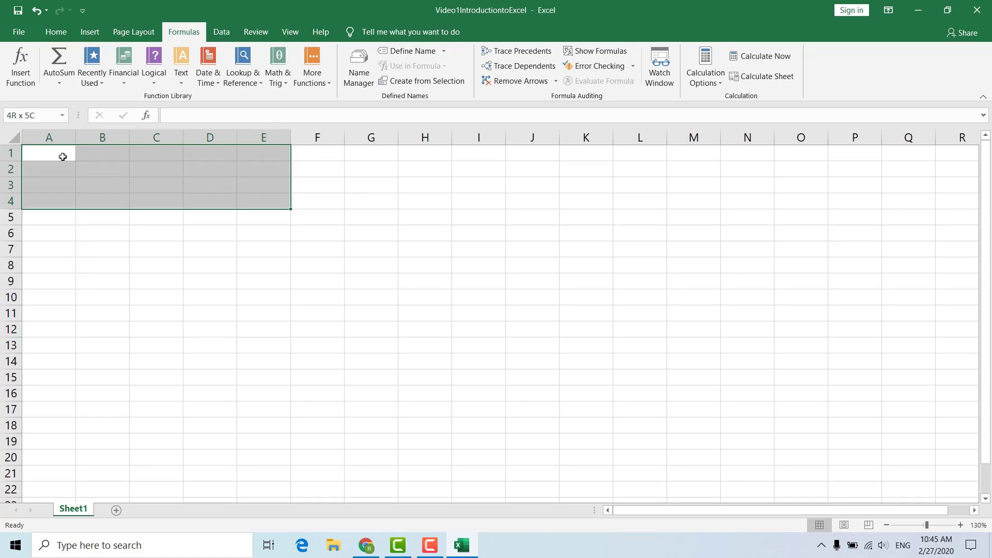
key(shift+Down)
key(shift+Down)
key(shift+Down)
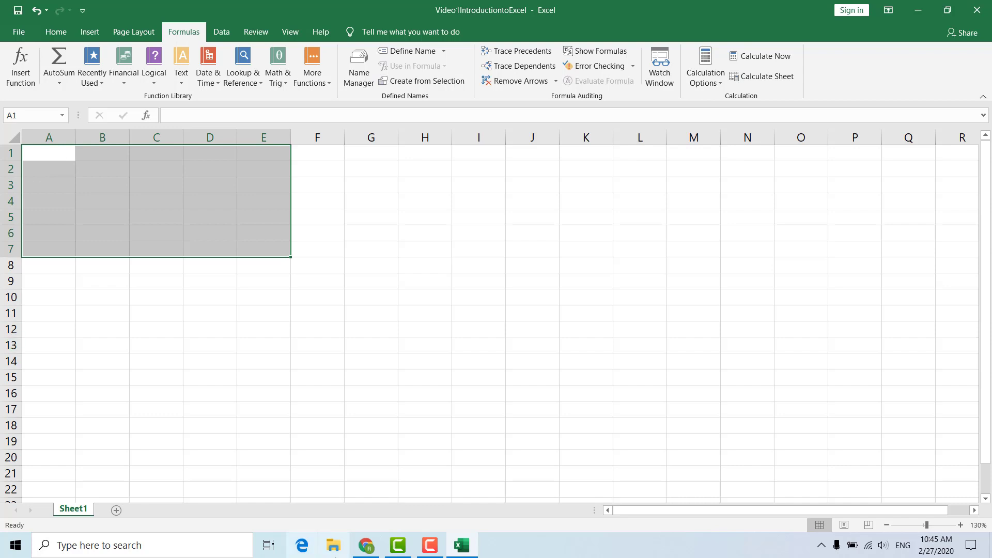
click(427, 553)
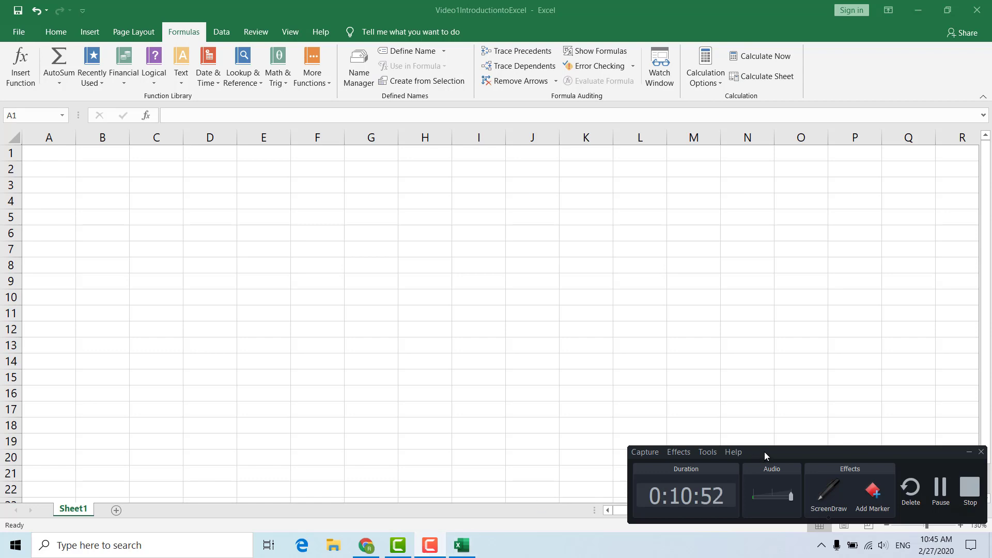
mouse_move(764, 452)
mouse_down()
mouse_move(579, 296)
mouse_move(583, 362)
mouse_up()
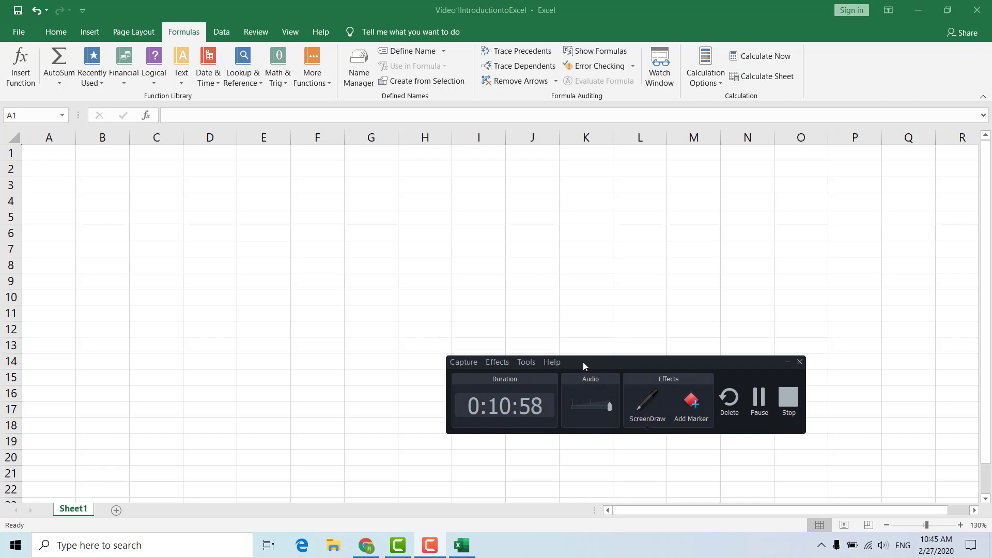
drag(583, 362, 583, 363)
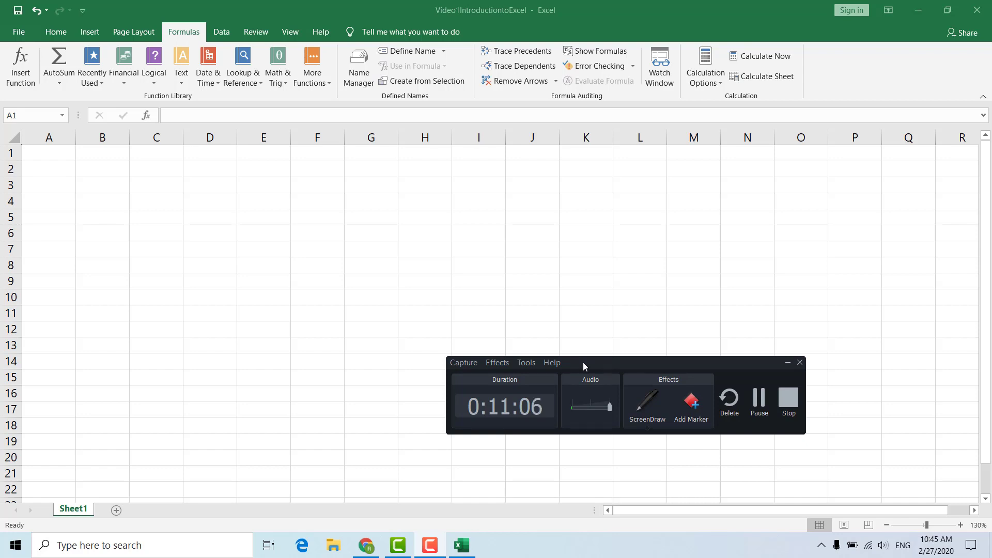
drag(583, 362, 583, 366)
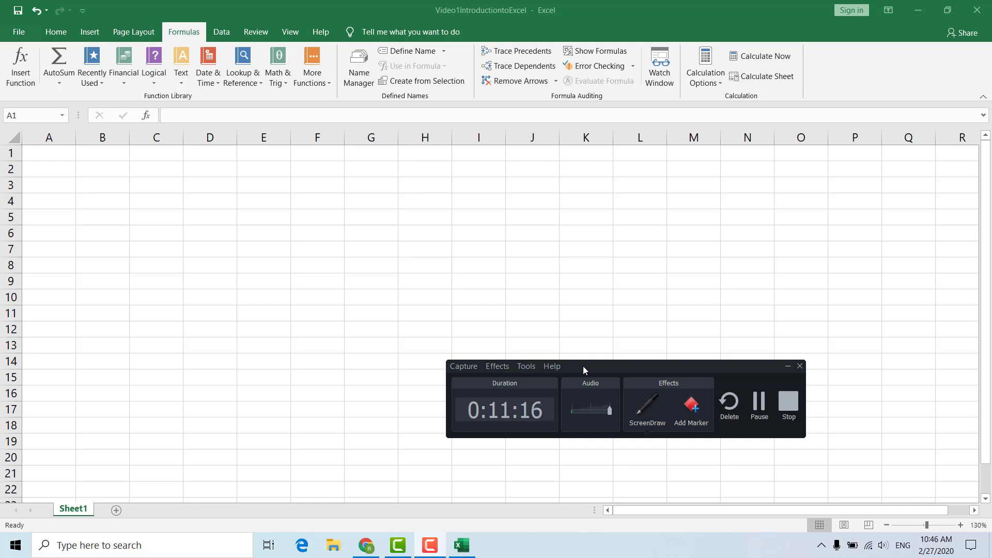
drag(583, 366, 585, 375)
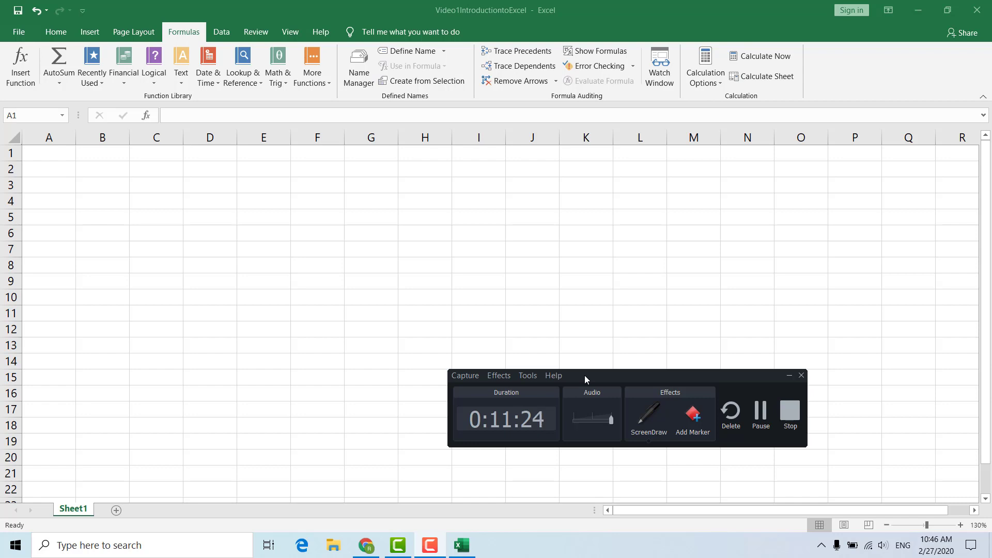
drag(585, 375, 592, 365)
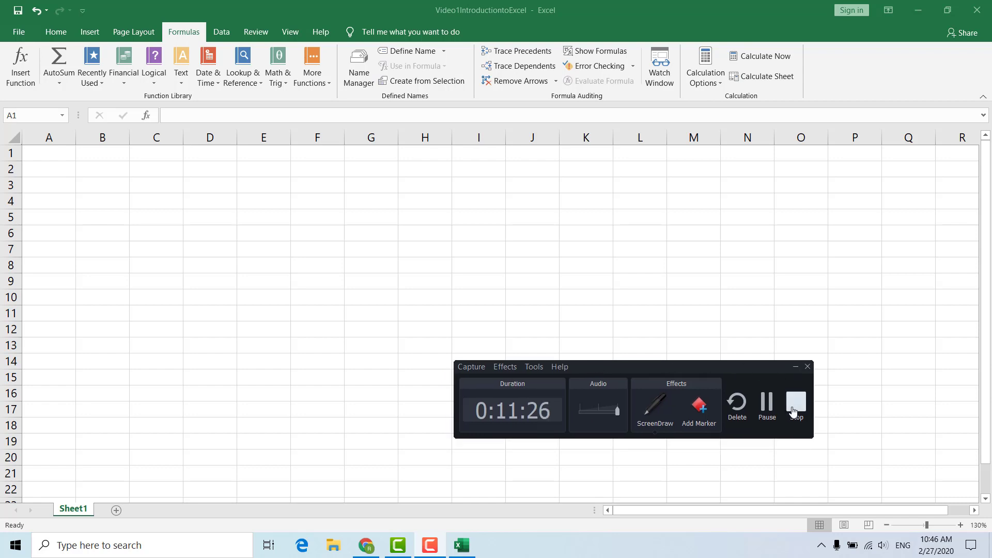